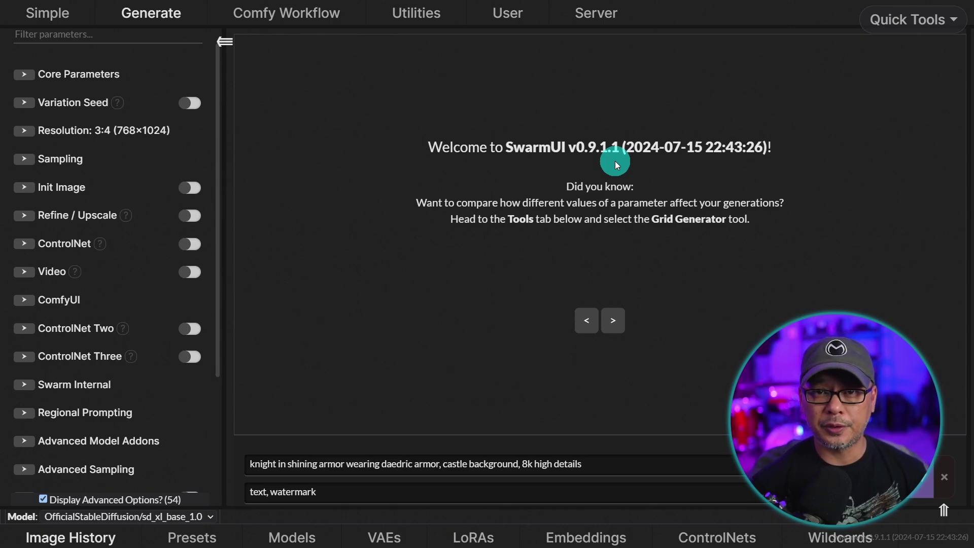
- In Server Configuration, set ModelRoot to D:\sd-models, repoint the model, LoRA, VAE, embedding and ControlNet folders, and save
left_click(598, 17)
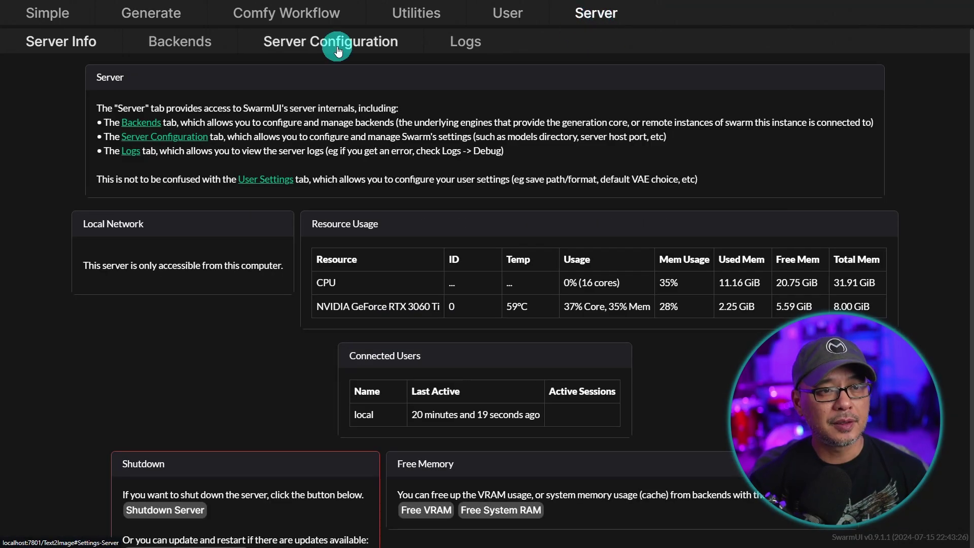
left_click(329, 45)
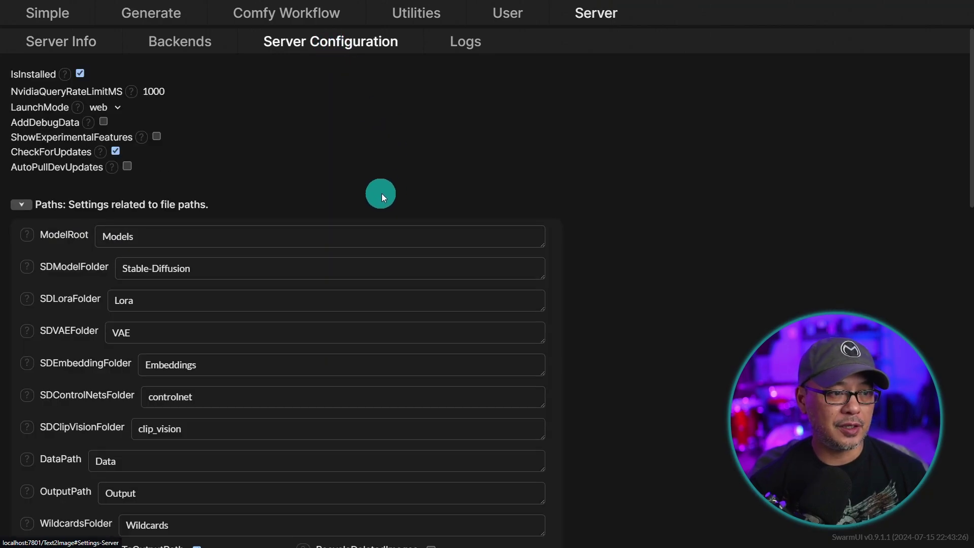
key("ctrl+plus")
scroll(260, 130, "down", 2)
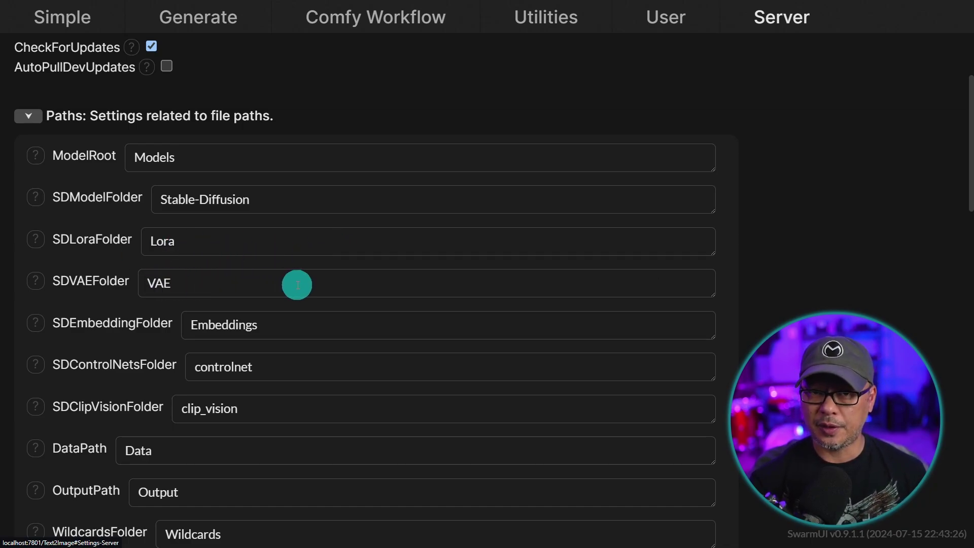
double_click(334, 161)
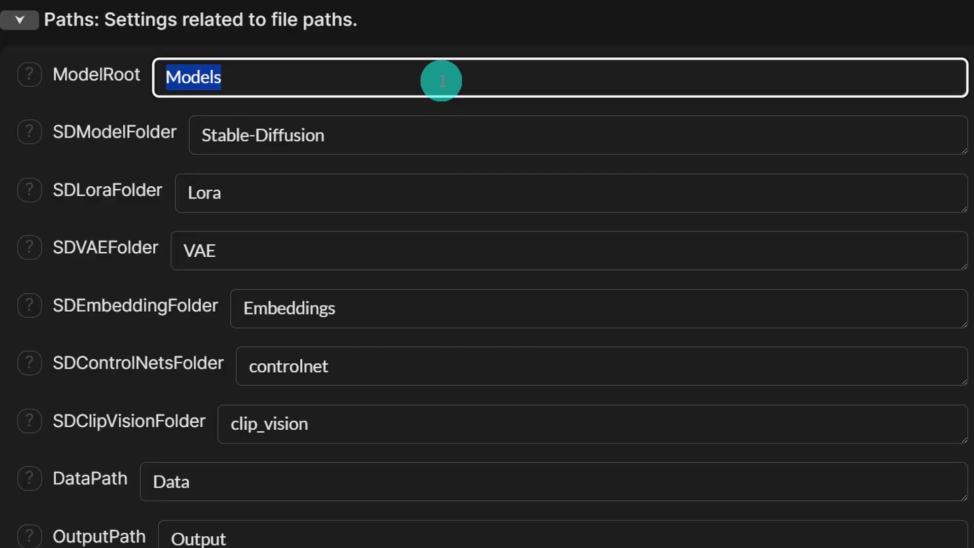
type("D:\\sd-models")
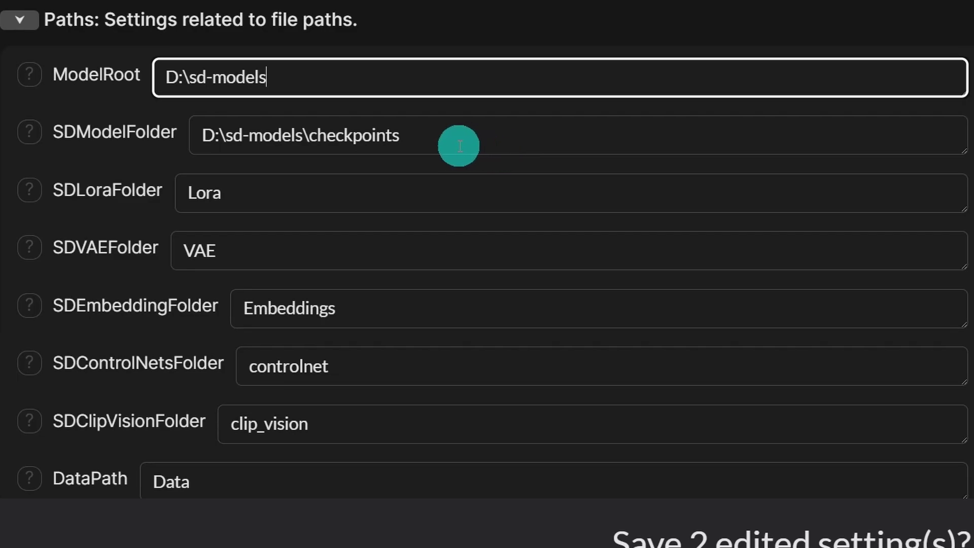
key("Tab")
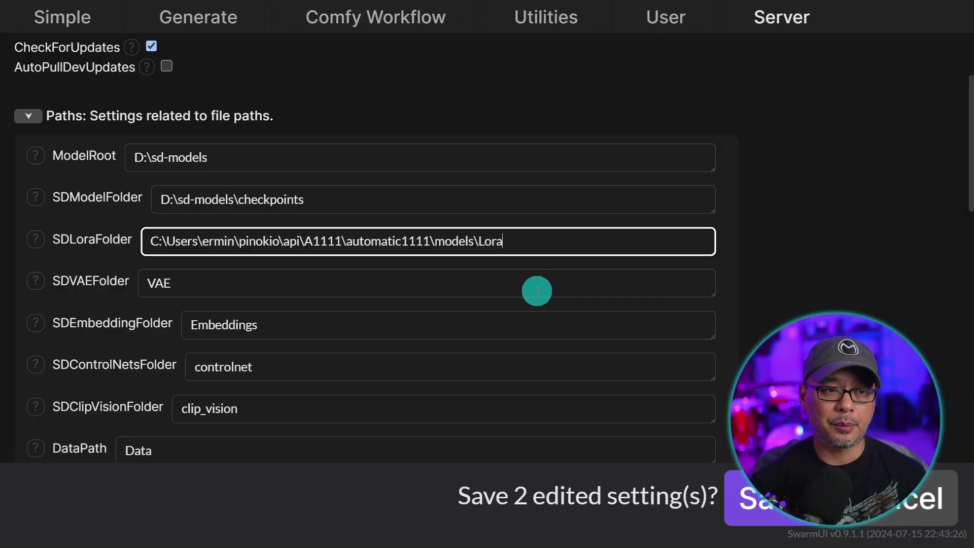
key("ctrl+a")
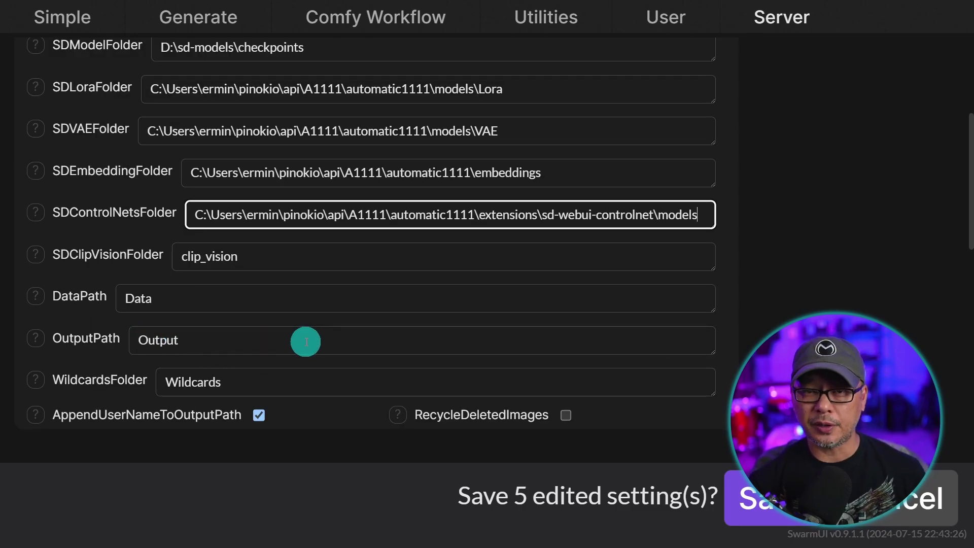
double_click(231, 341)
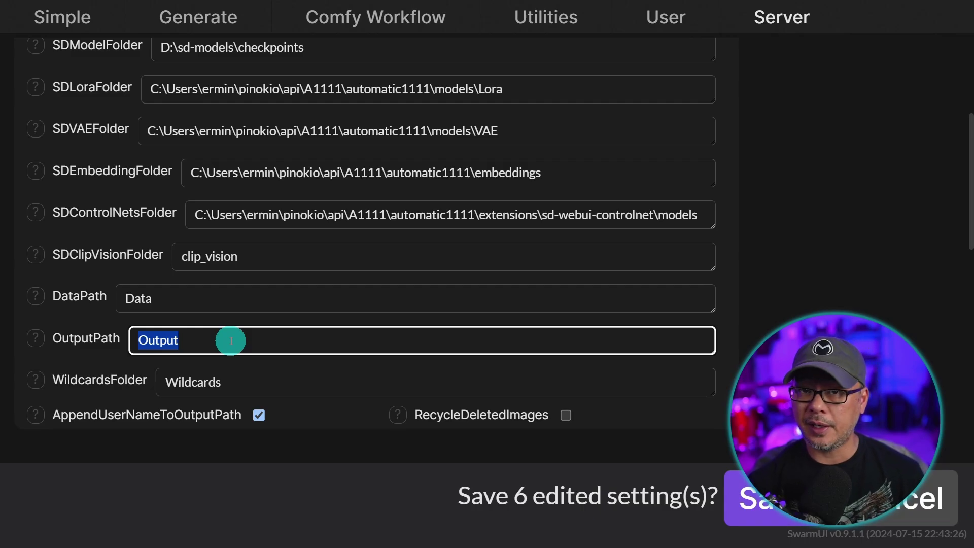
scroll(589, 279, "up", 2)
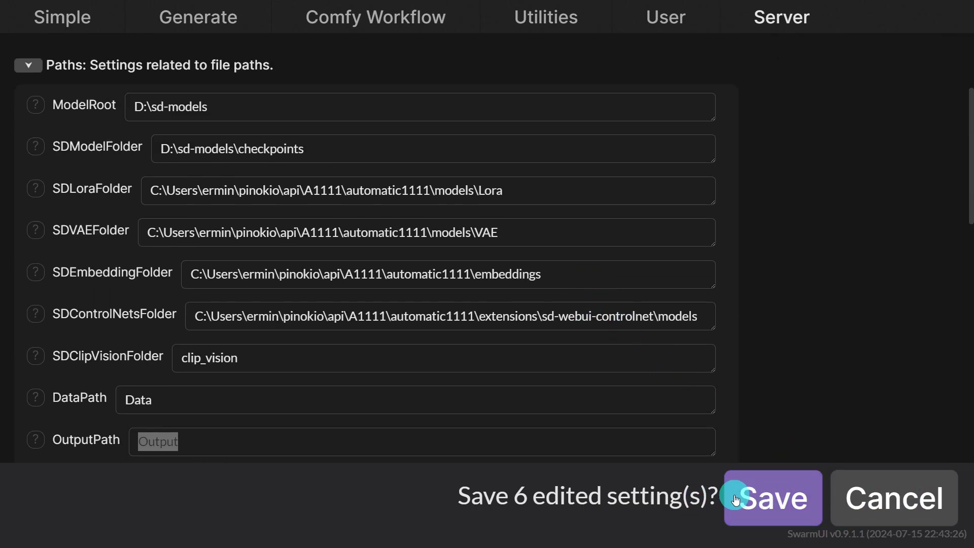
left_click(774, 499)
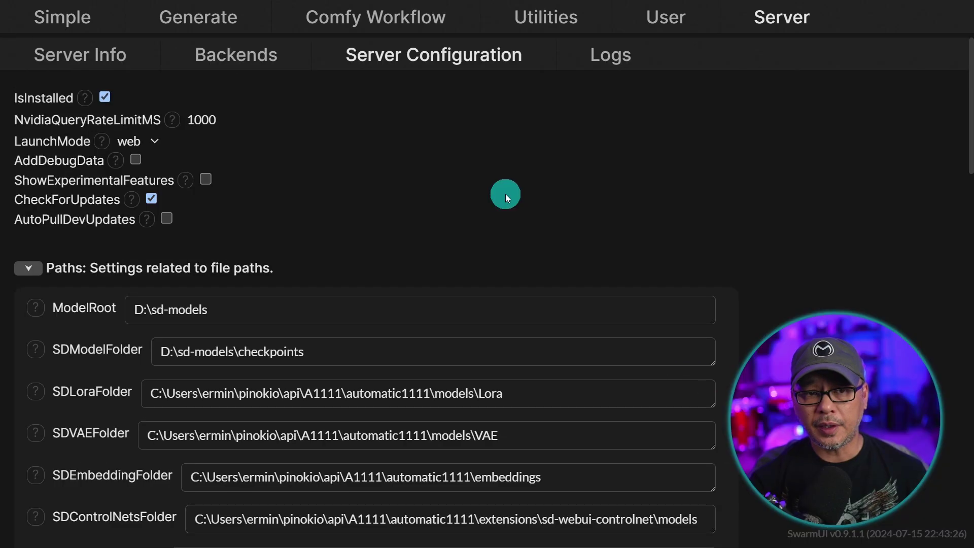
- Back on Generate, refresh the Models and VAEs lists to pick up the linked models
left_click(194, 24)
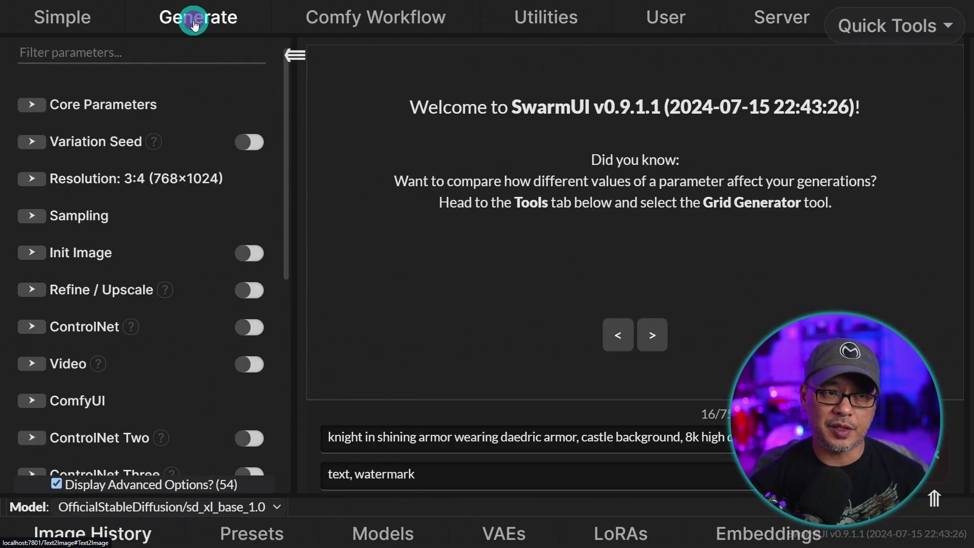
left_click(376, 530)
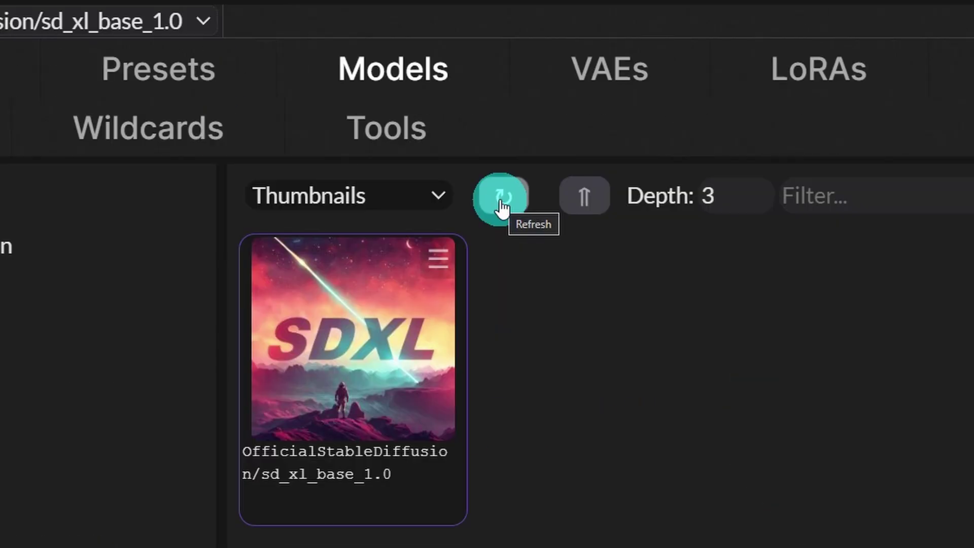
left_click(444, 345)
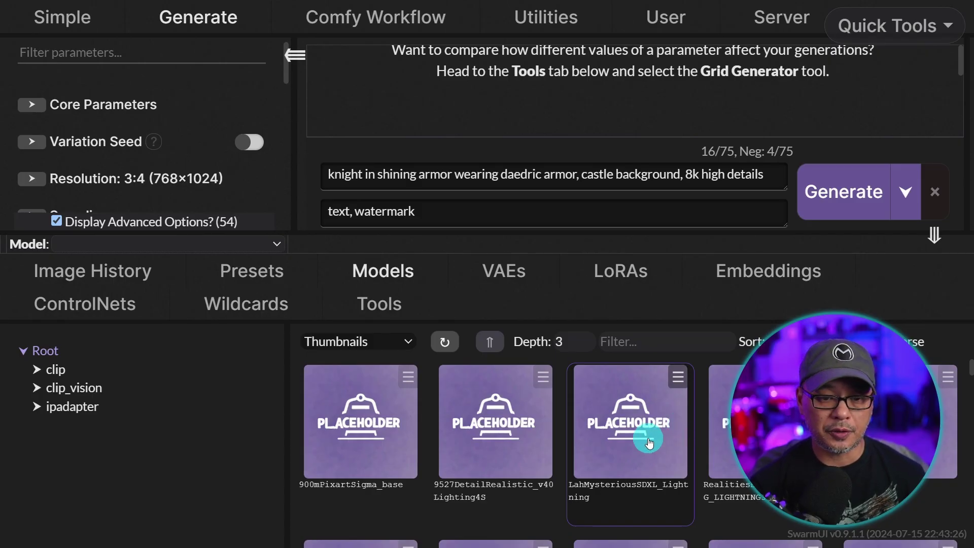
left_click(506, 282)
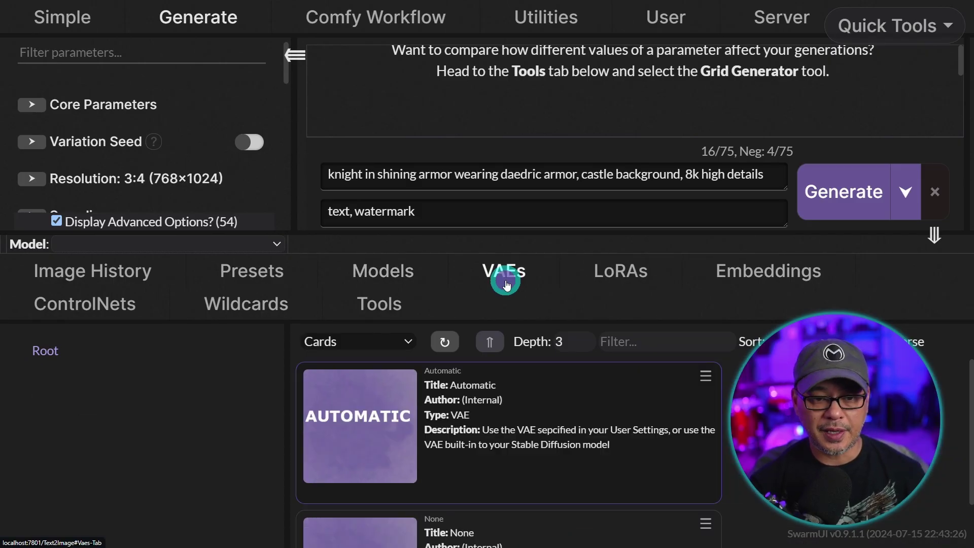
scroll(547, 438, "down", 3)
left_click(447, 343)
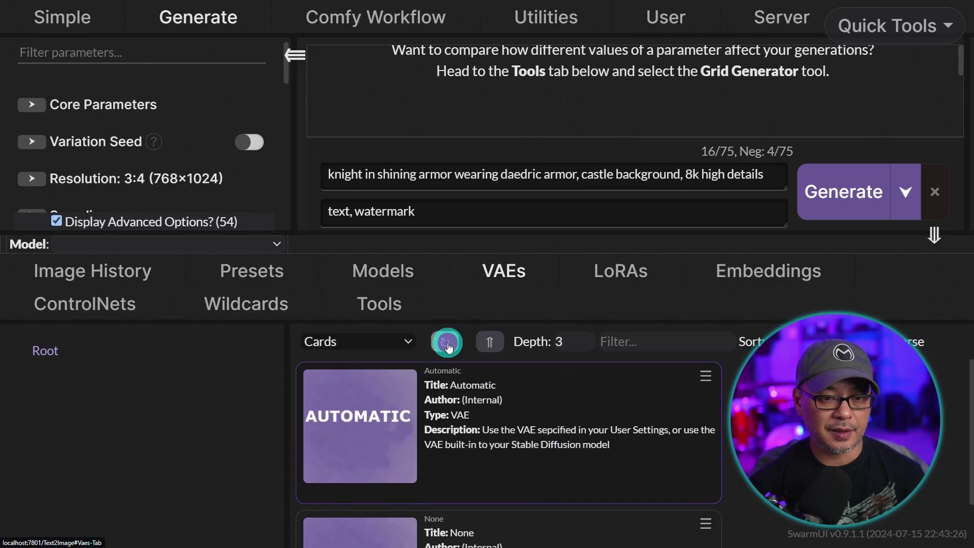
- Refresh the LoRAs, set folder depth to 5, view them as small thumbnails and inspect dalle3-v1-full
left_click(622, 277)
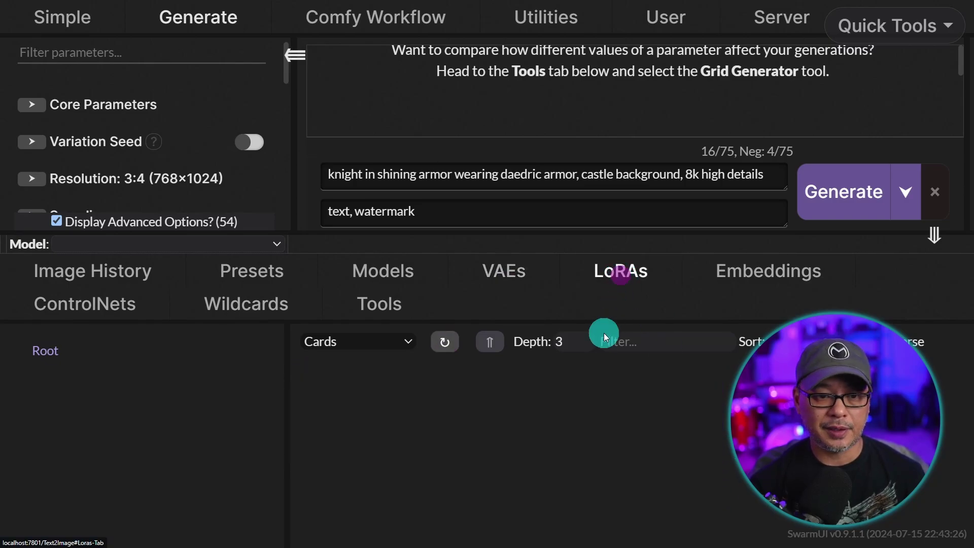
left_click(445, 343)
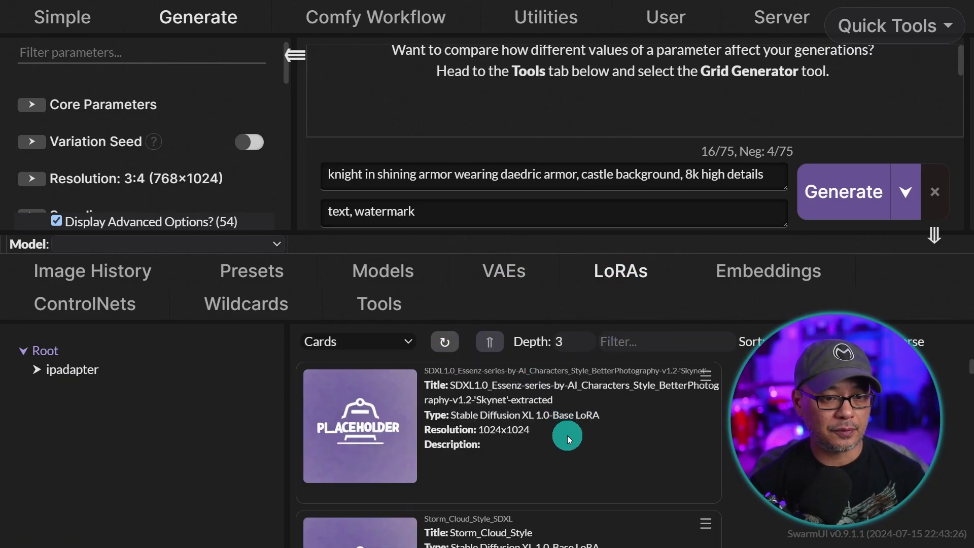
left_click(361, 347)
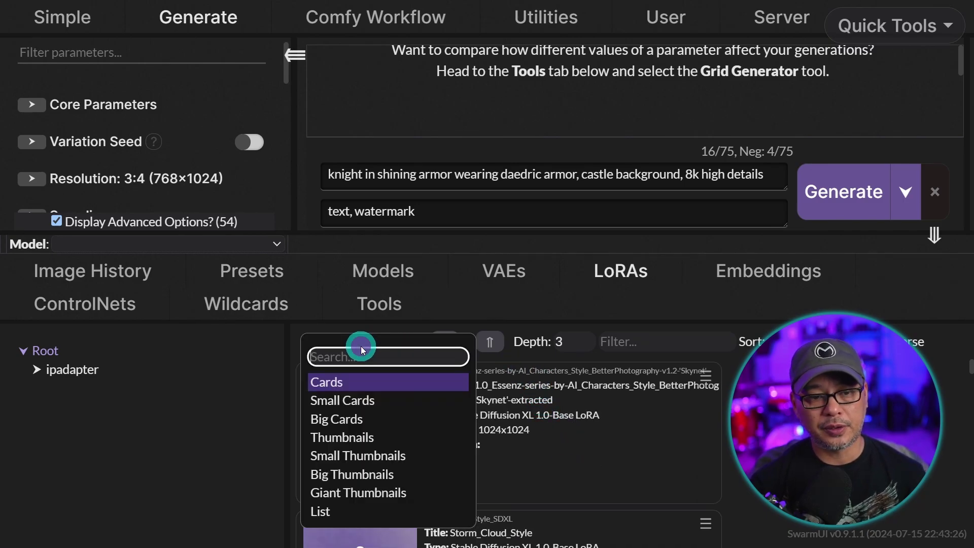
left_click(389, 401)
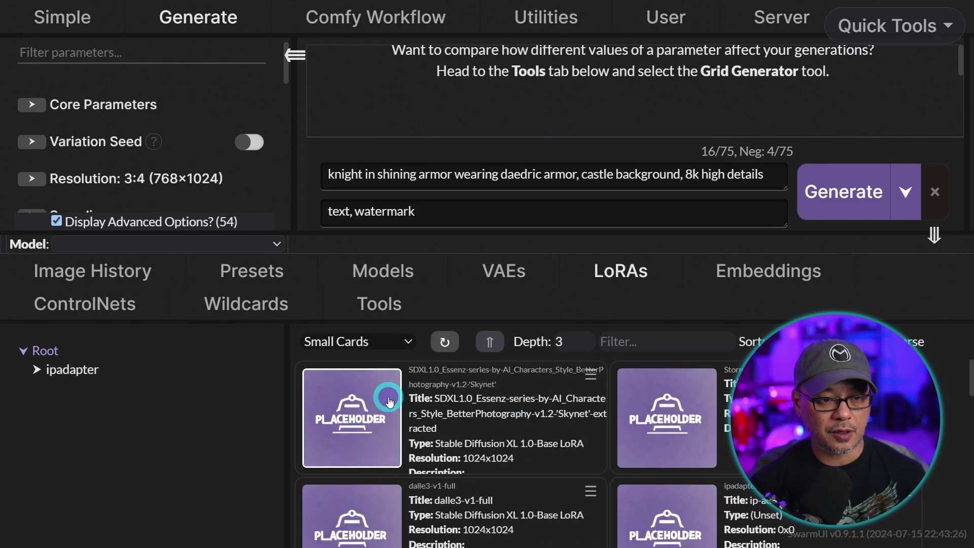
left_click(569, 342)
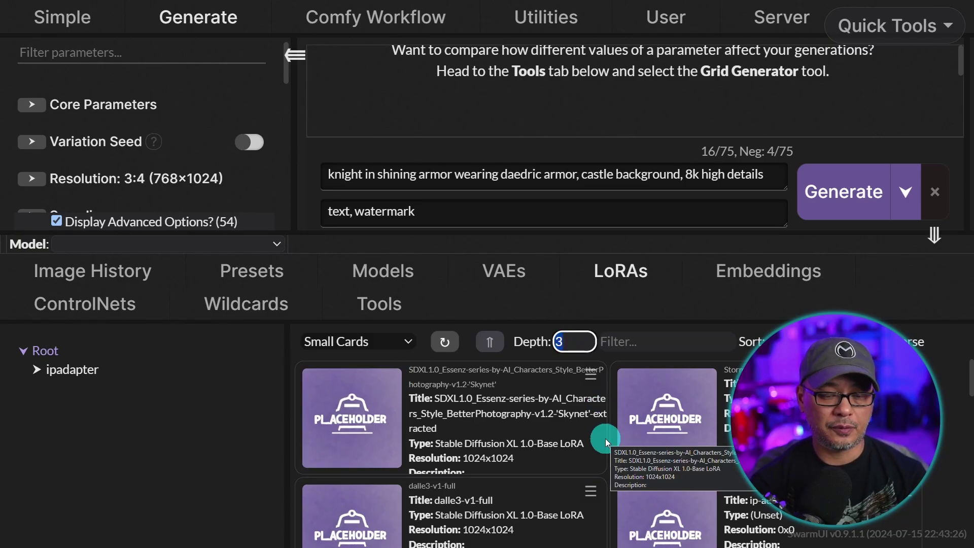
type("5")
left_click(385, 342)
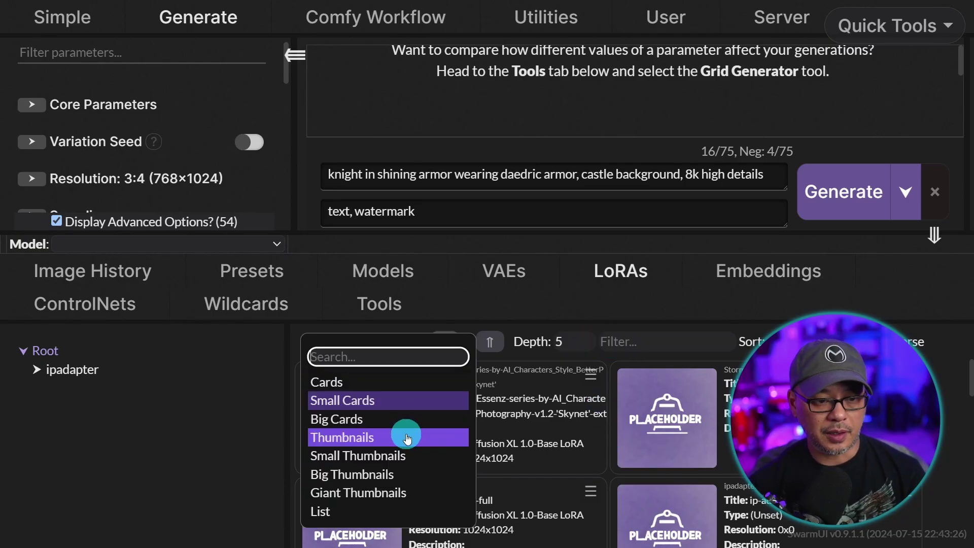
left_click(408, 438)
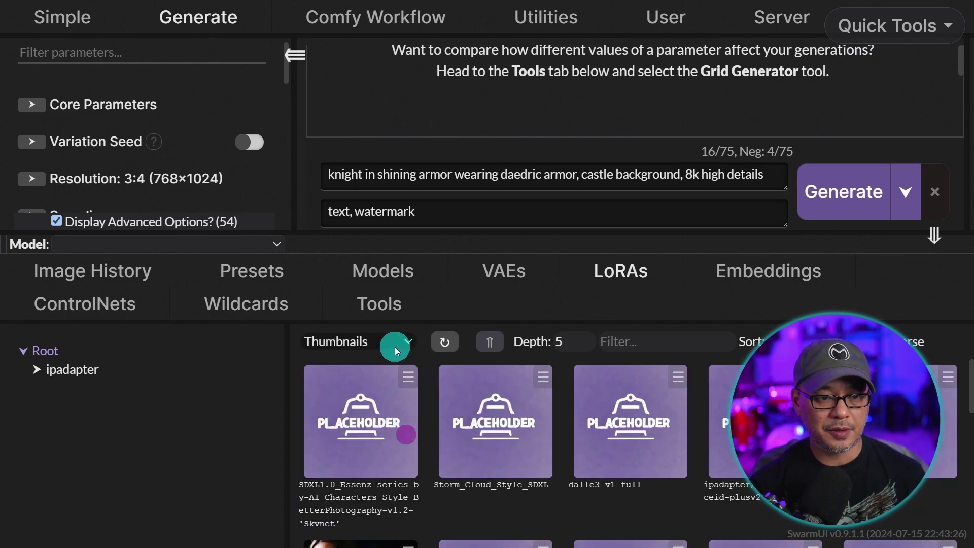
left_click(395, 342)
left_click(395, 455)
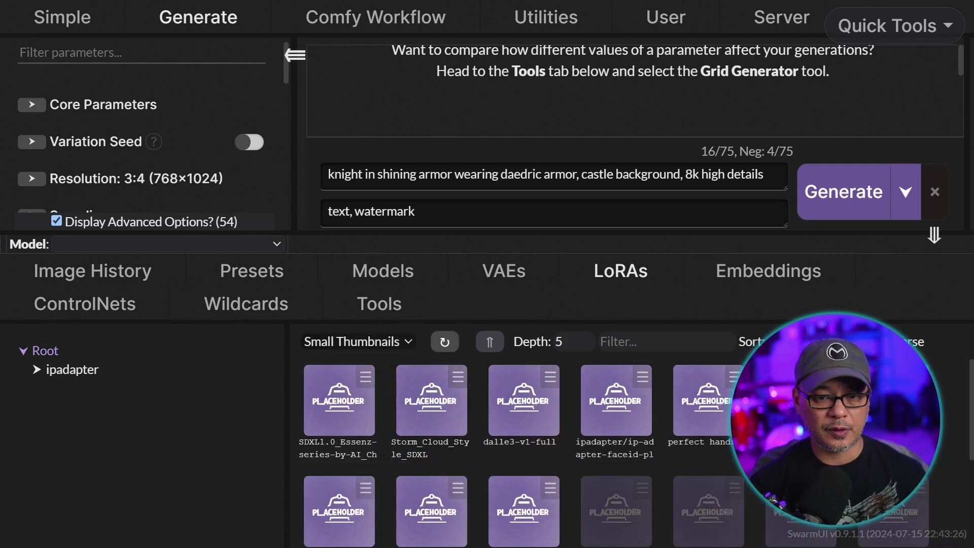
left_click(516, 420)
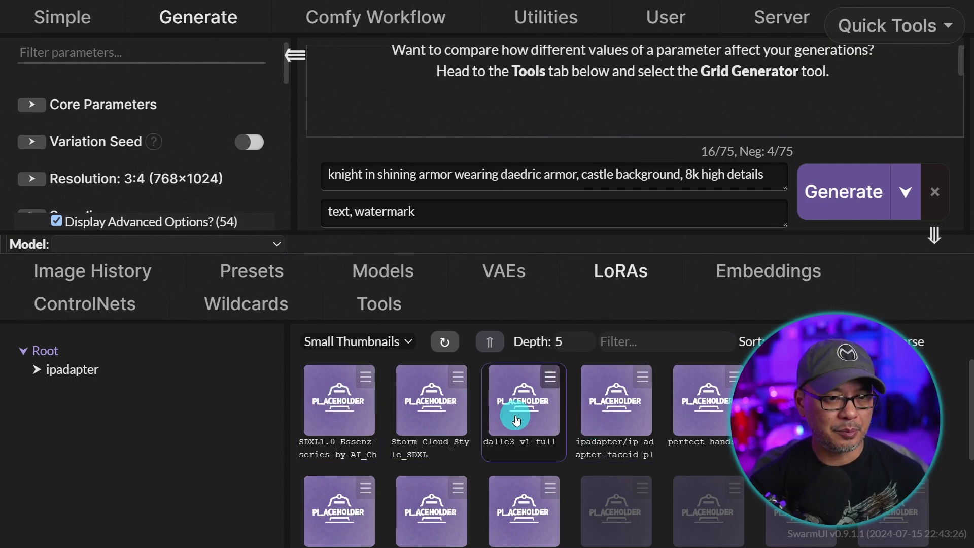
mouse_move(516, 420)
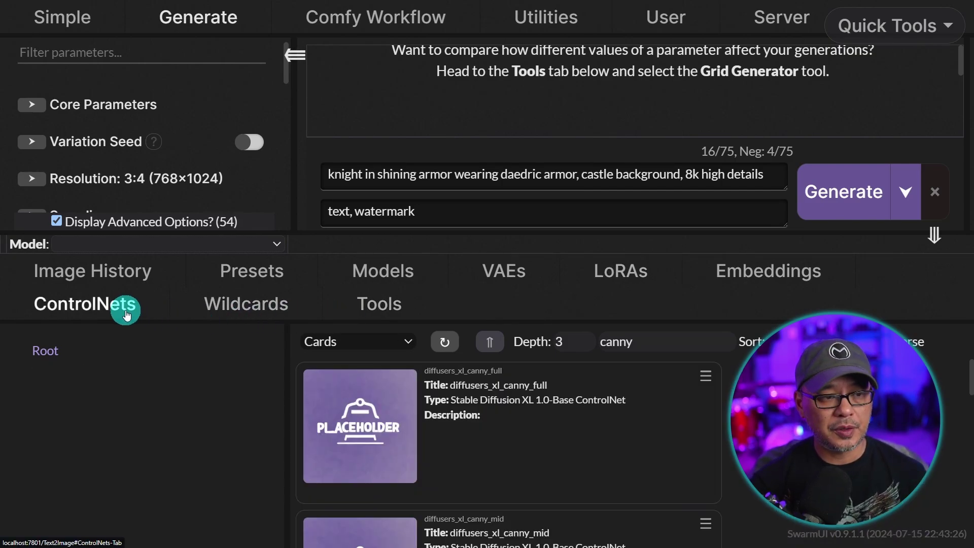
- Refresh the ControlNets list and show the SDXL canny and instant-id models as thumbnails
left_click(445, 341)
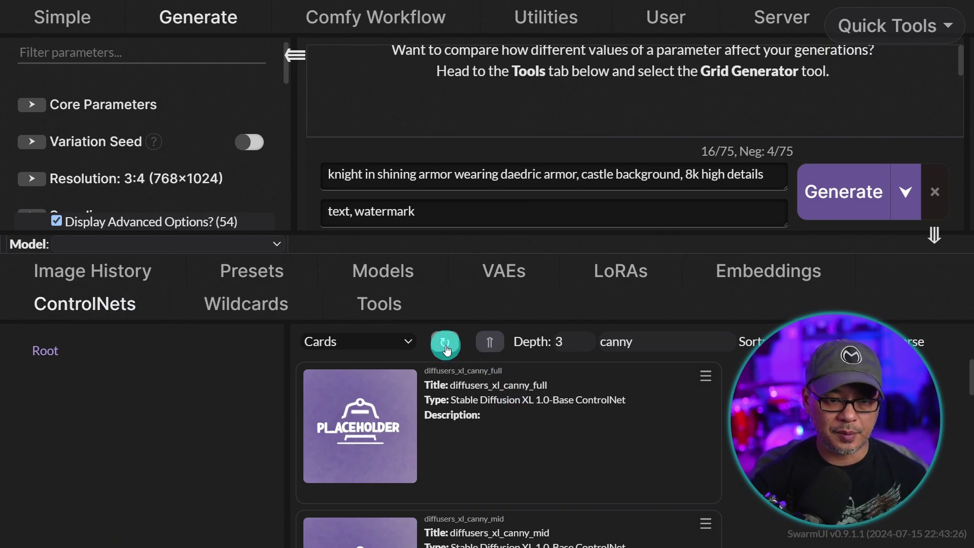
left_click(624, 415)
left_click(388, 343)
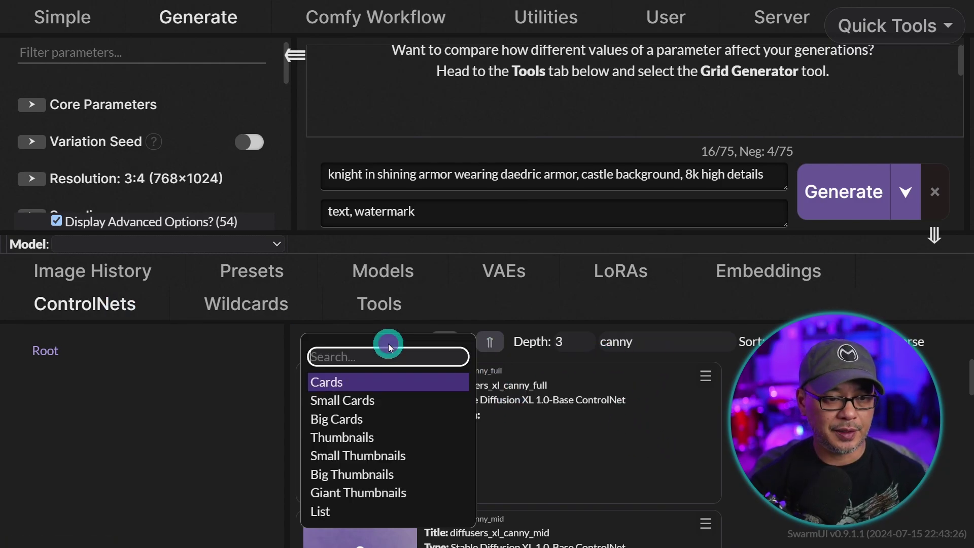
left_click(388, 437)
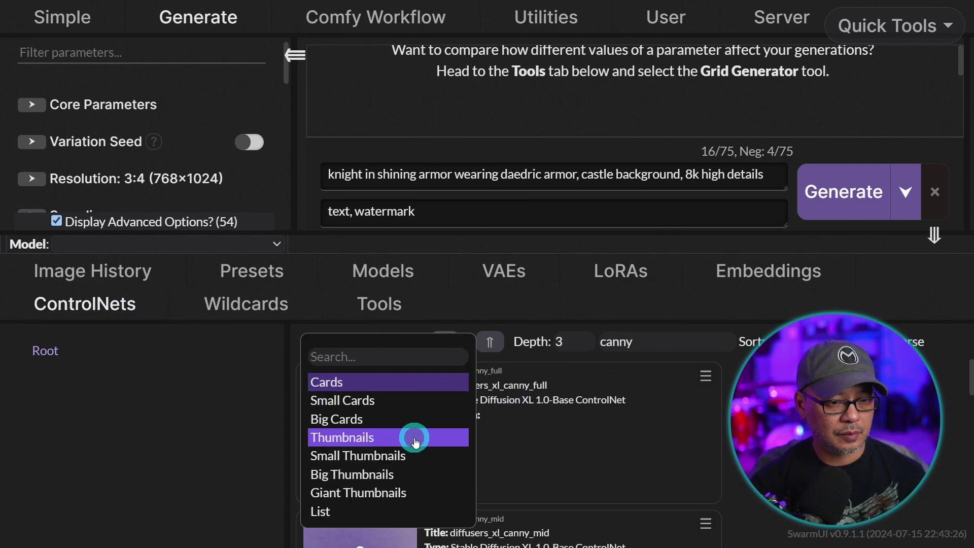
scroll(558, 388, "down", 3)
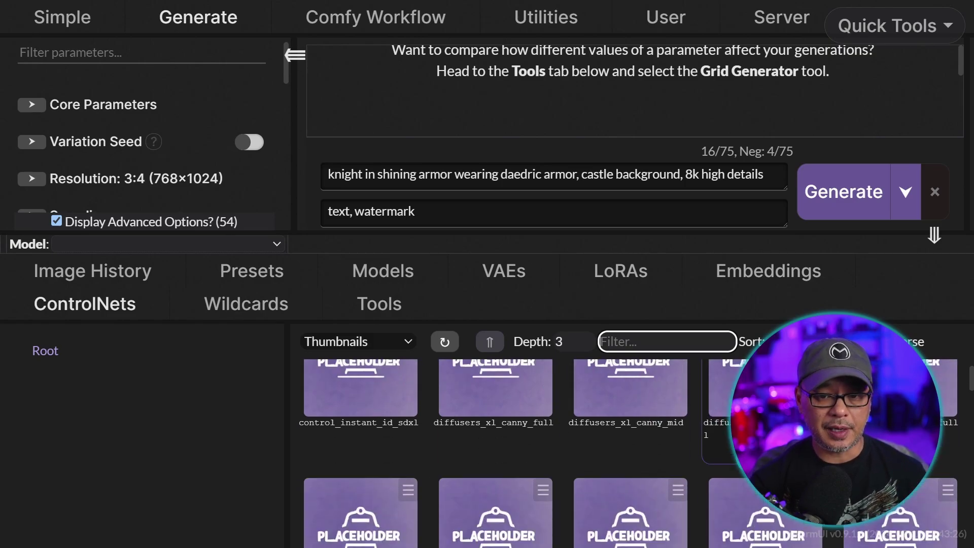
scroll(558, 431, "up", 5)
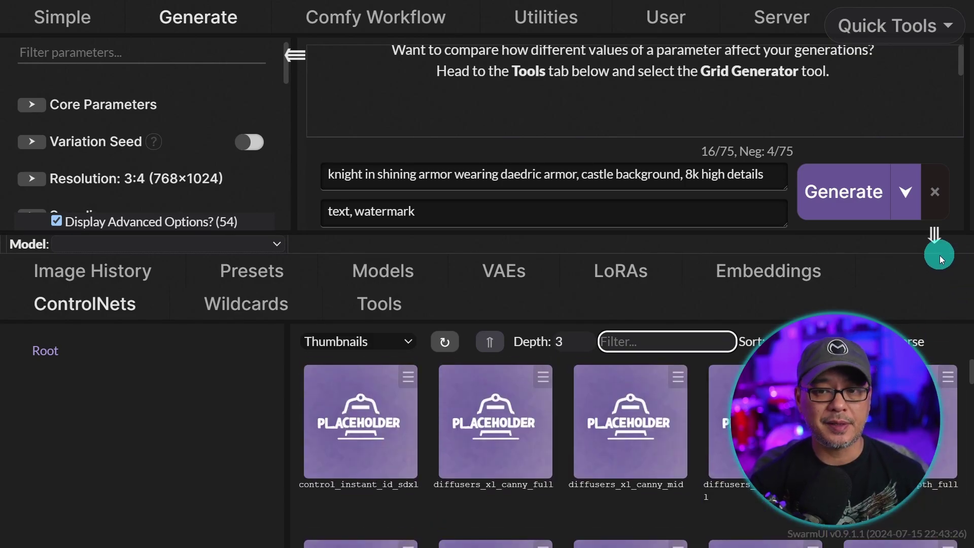
- Collapse the bottom panel, switch ControlNet on and expand it, showing strength 0.7, start 0, end 1
left_click(934, 235)
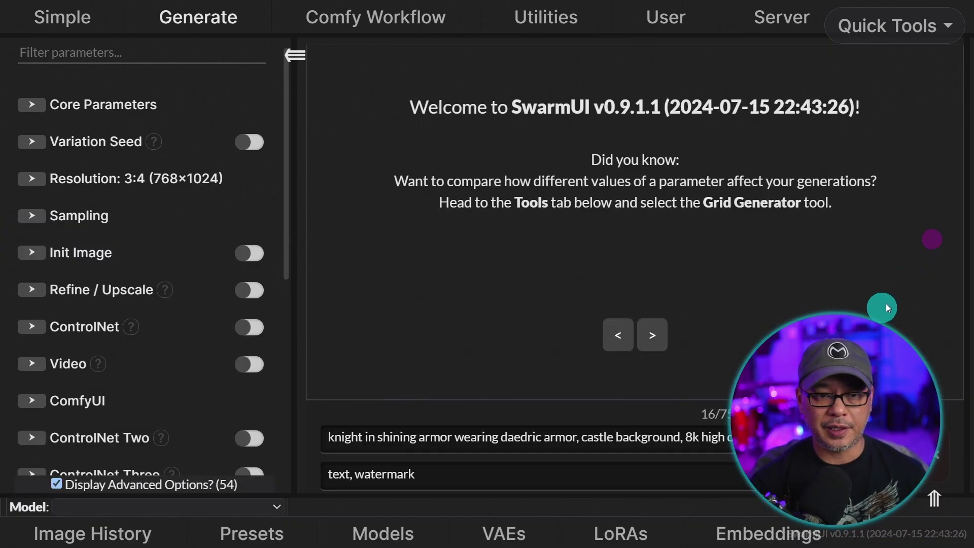
scroll(154, 216, "down", 3)
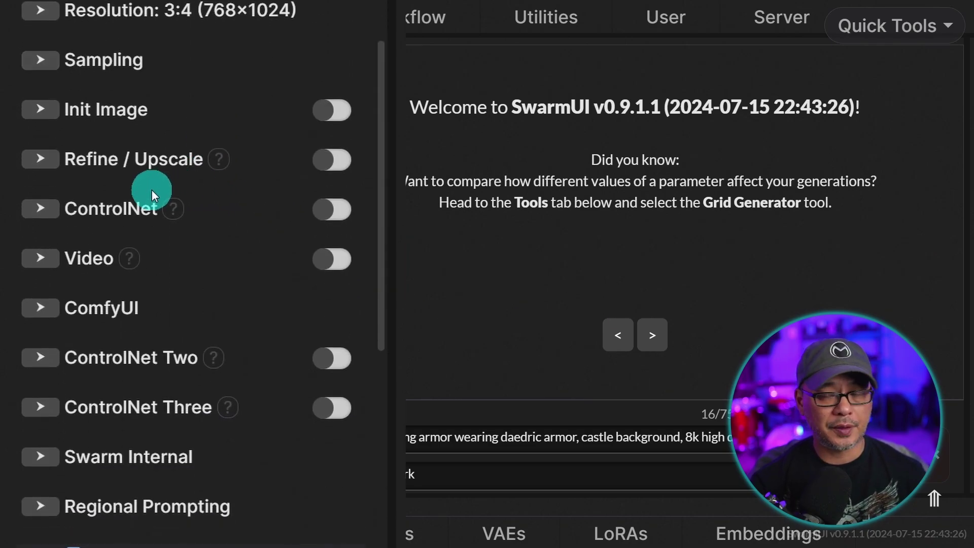
left_click(331, 210)
scroll(236, 242, "down", 2)
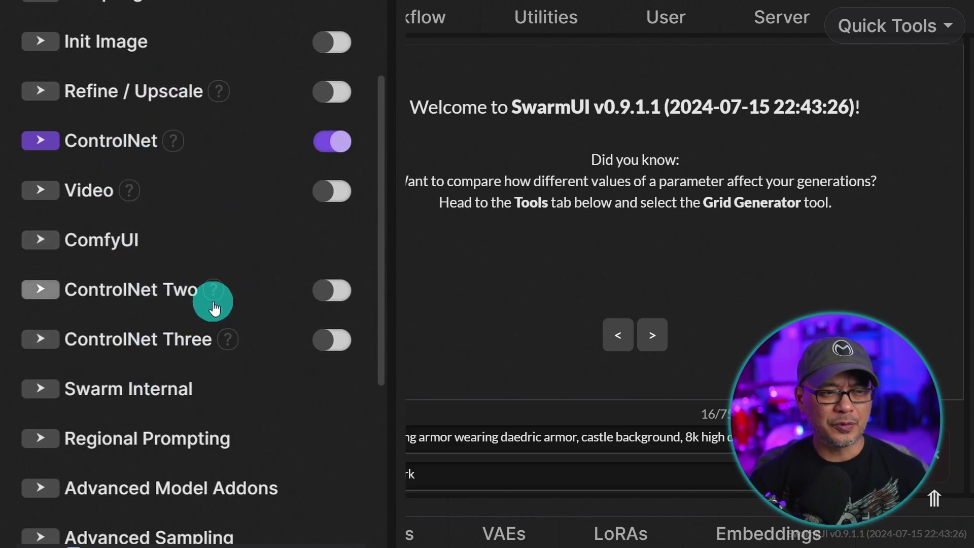
left_click(114, 146)
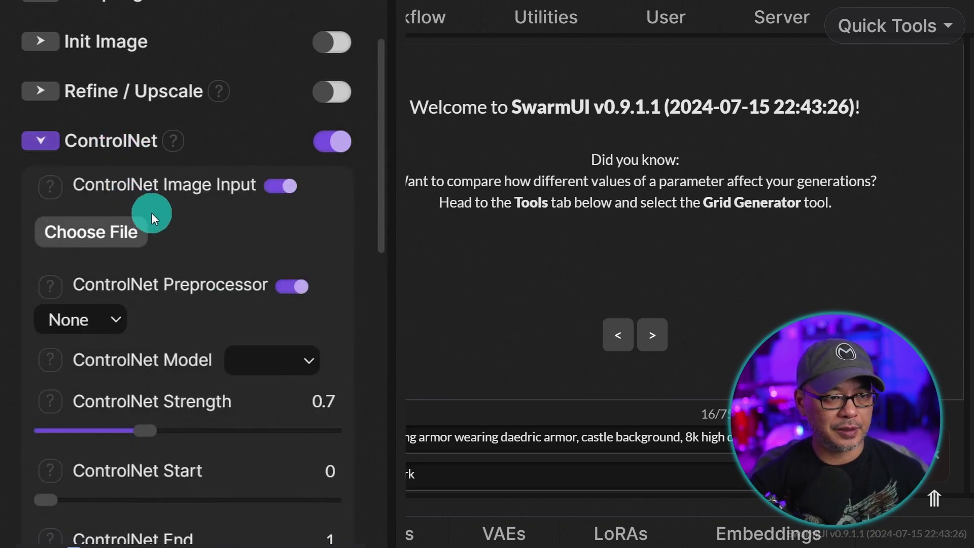
scroll(199, 219, "down", 4)
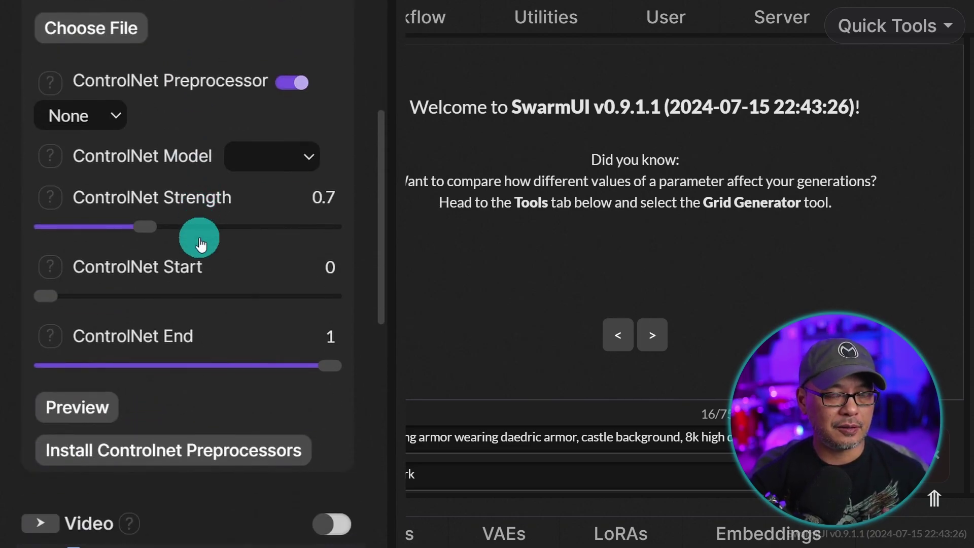
scroll(208, 269, "up", 3)
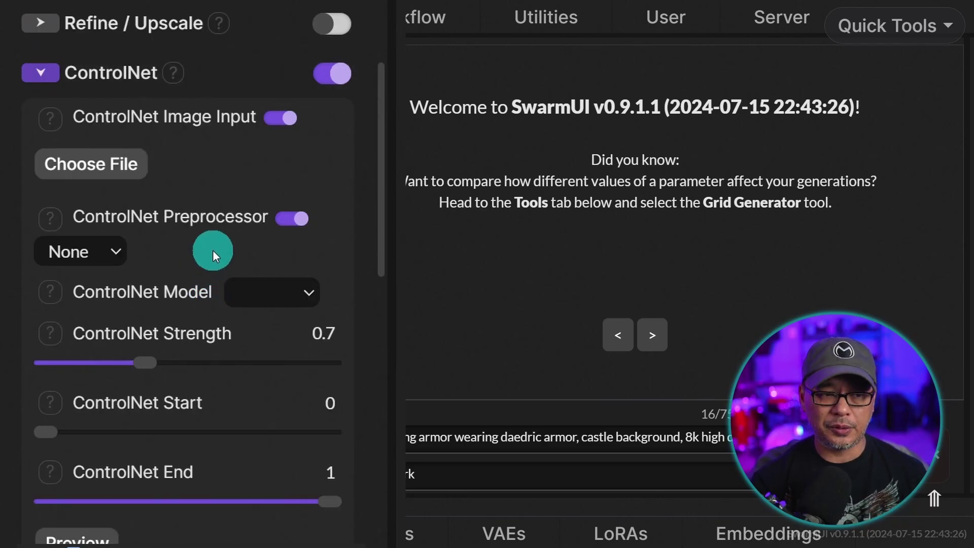
scroll(217, 243, "down", 3)
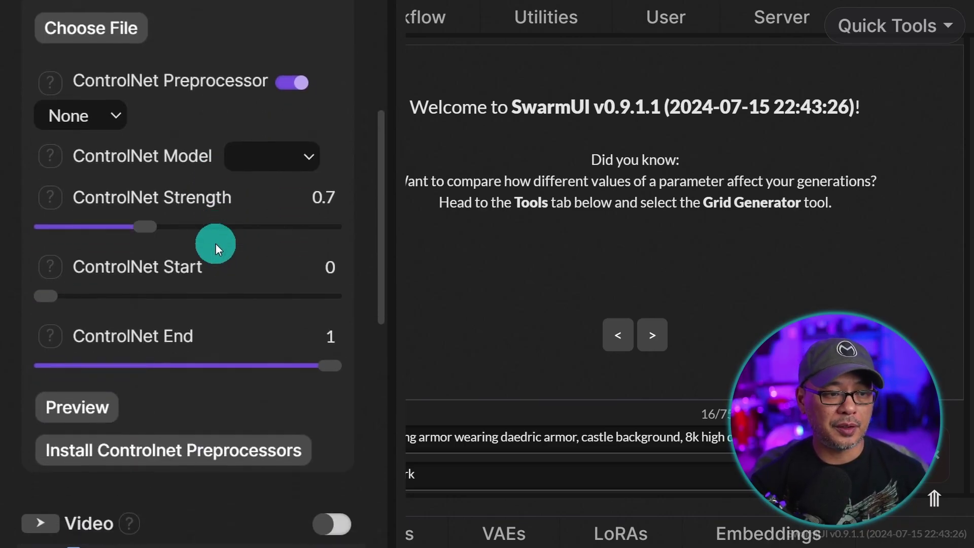
scroll(215, 251, "up", 3)
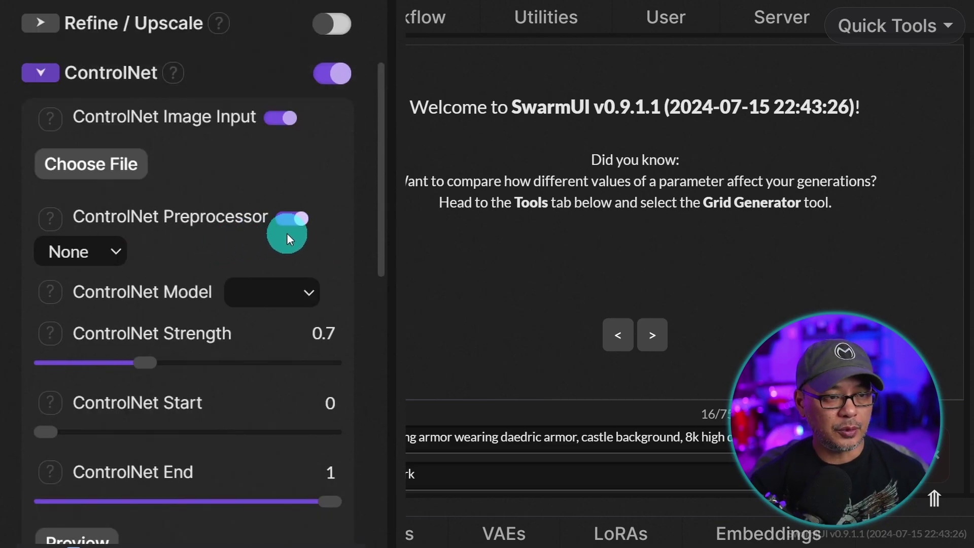
left_click(99, 251)
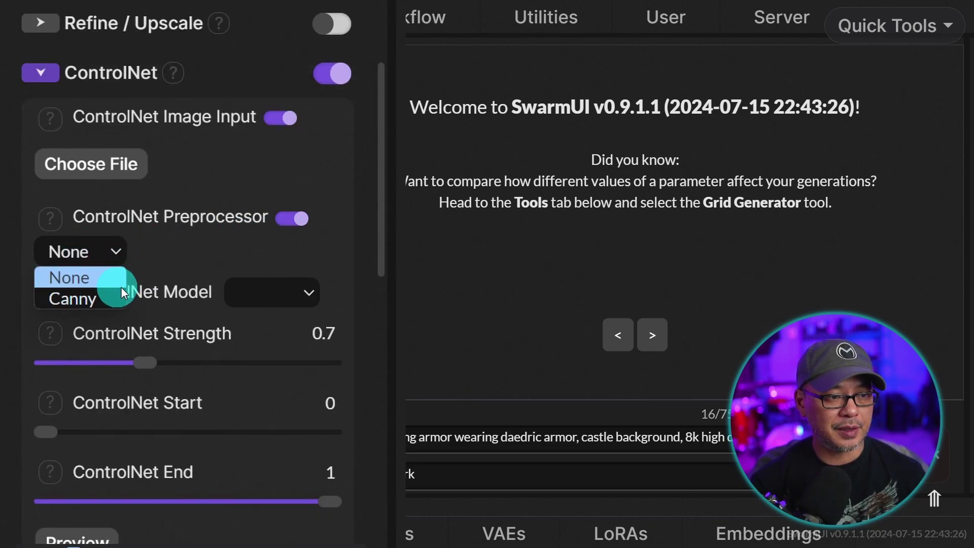
- Leave the preprocessor at None and confirm installing the comfyui_controlnet_aux preprocessor extension
left_click(200, 257)
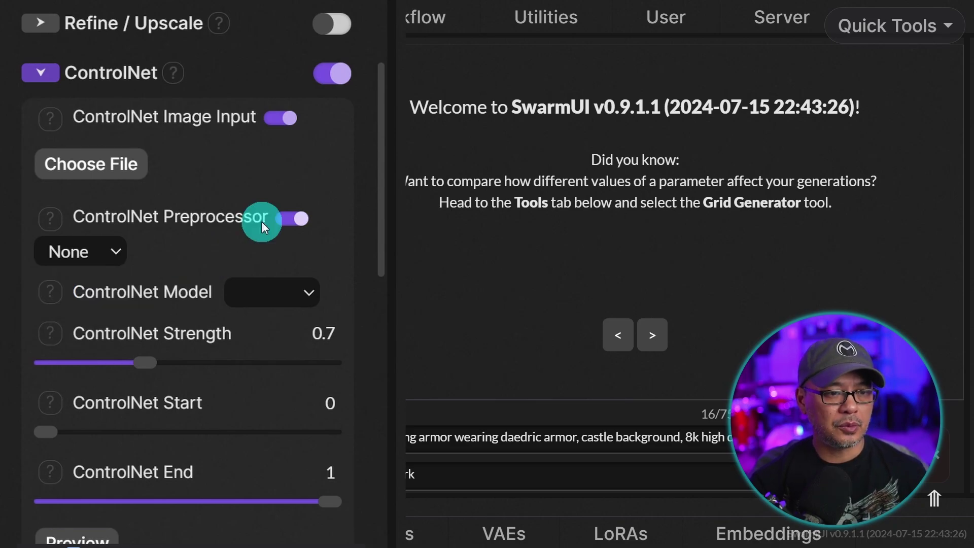
scroll(262, 221, "down", 4)
scroll(258, 223, "down", 3)
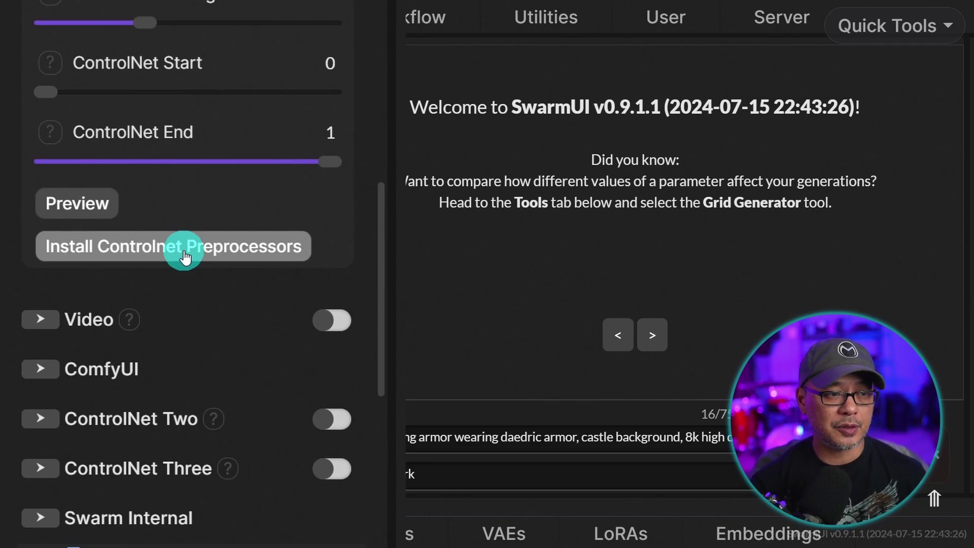
left_click(89, 264)
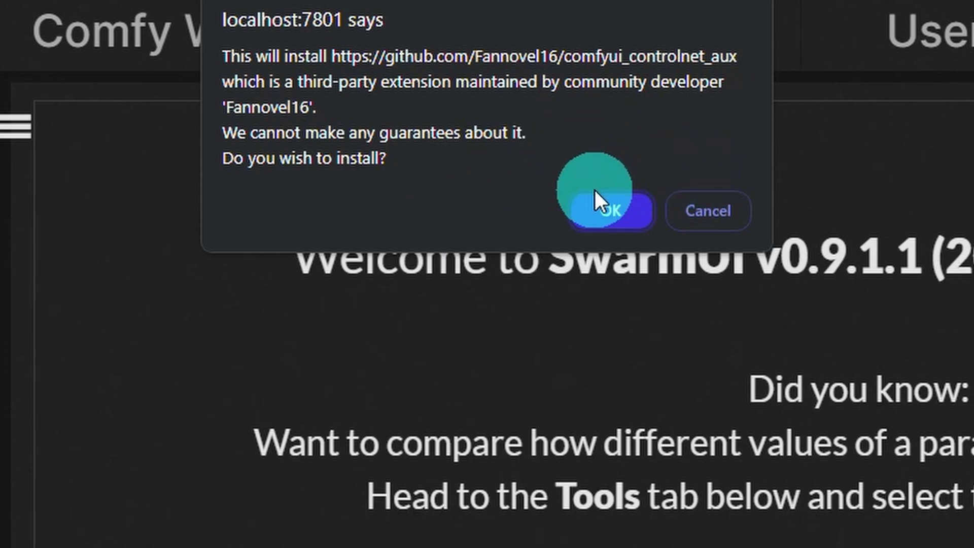
left_click(610, 212)
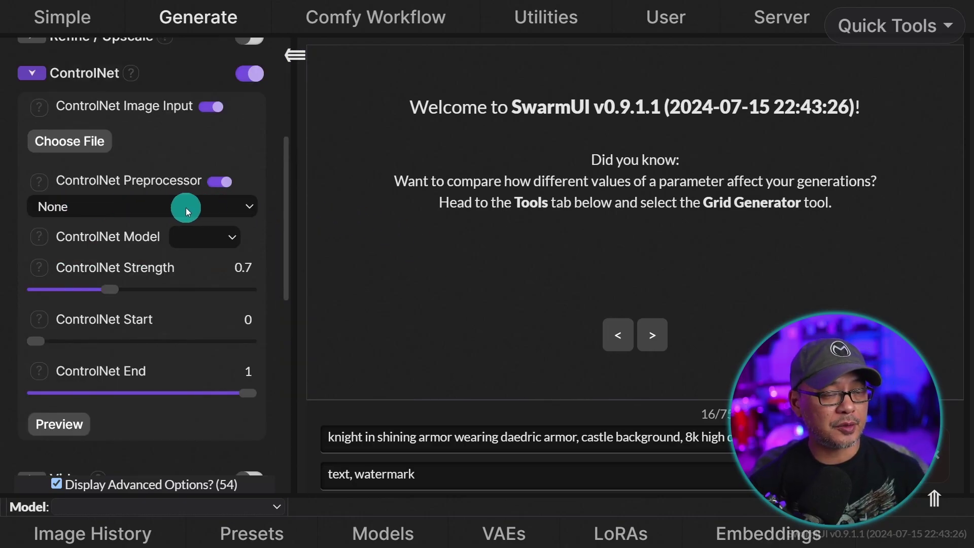
- Review the newly available preprocessors and ControlNet models in their dropdowns without changing them
left_click(185, 208)
scroll(239, 294, "down", 3)
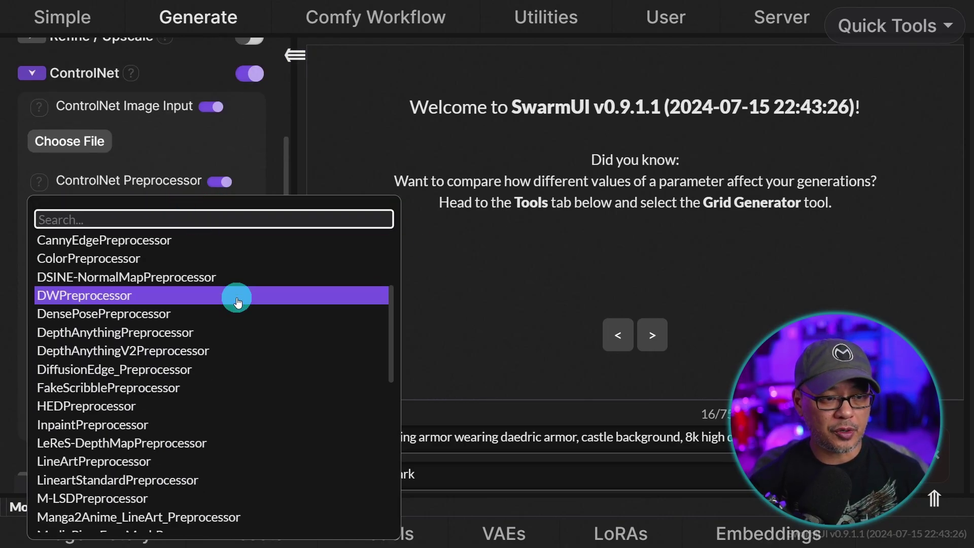
scroll(236, 303, "down", 5)
left_click(16, 230)
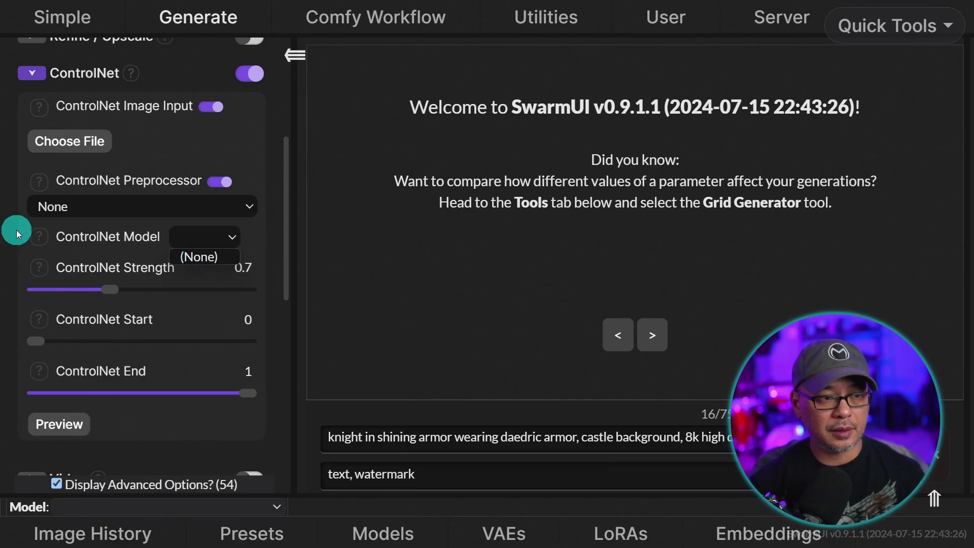
left_click(207, 236)
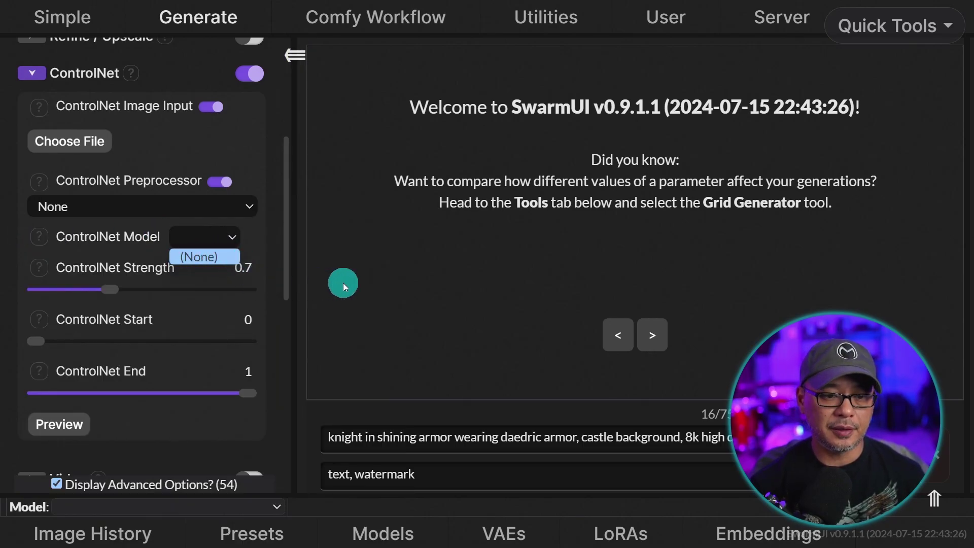
- Browse the ControlNets model browser thumbnails, including union-sdxl, then close it
left_click(932, 505)
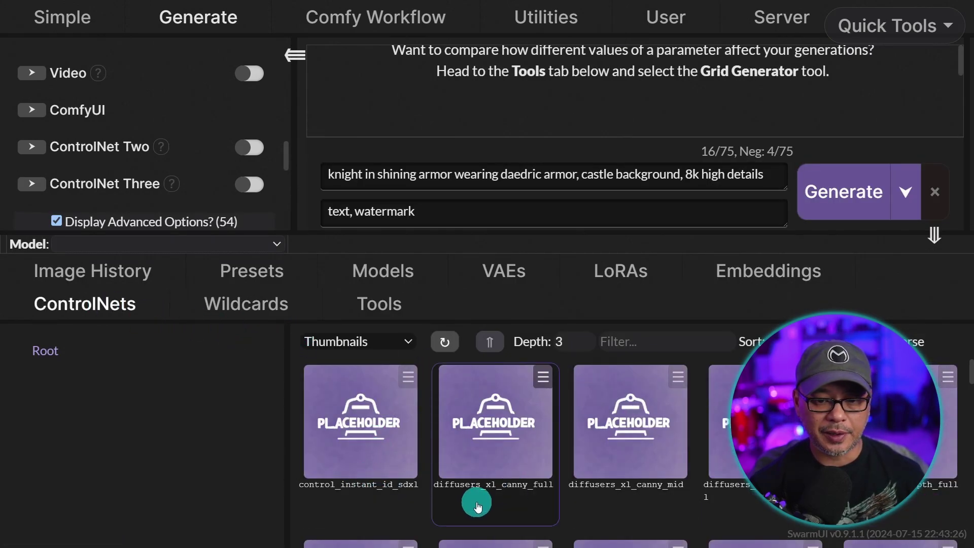
scroll(477, 505, "down", 1)
scroll(477, 505, "down", 5)
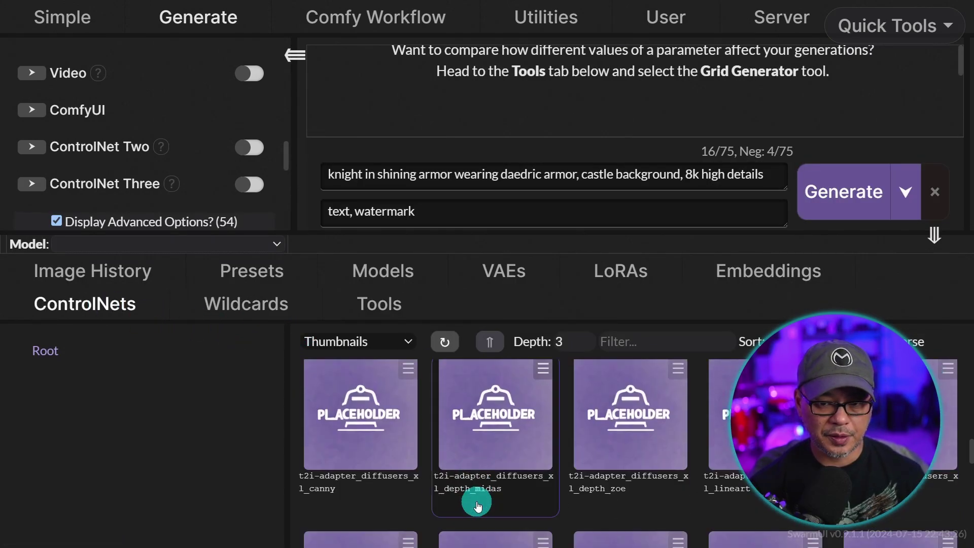
scroll(723, 482, "up", 3)
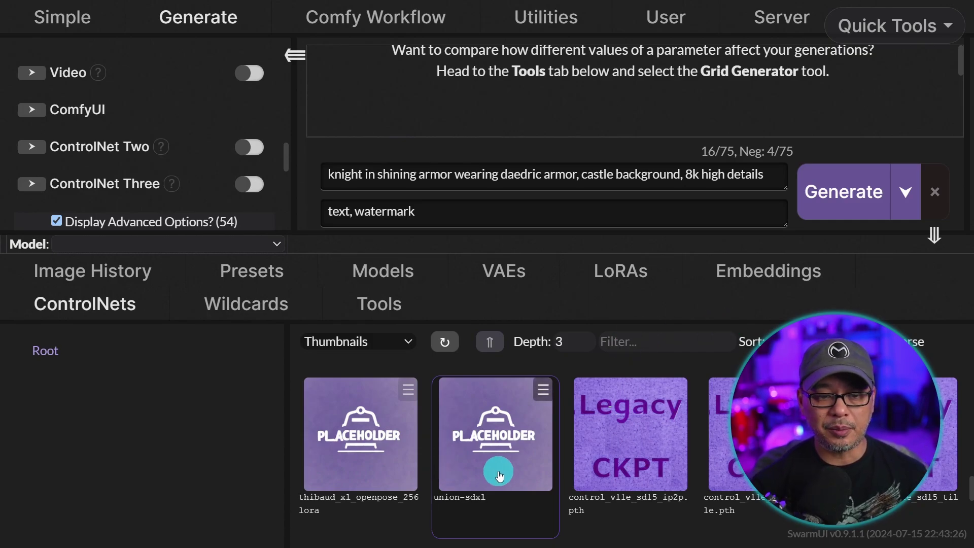
left_click(936, 237)
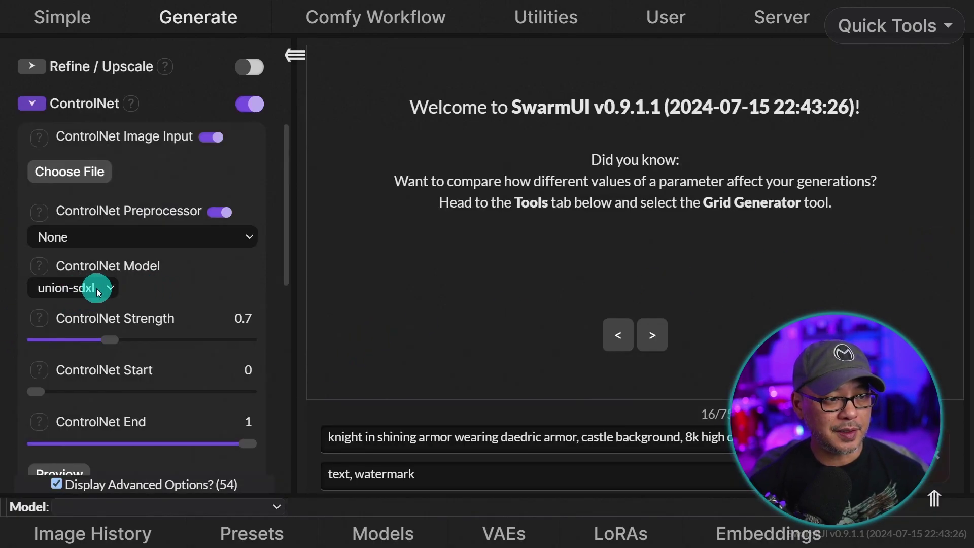
- Choose union-sdxl as the ControlNet model and load the kneeling knight 1.png as its input image
left_click(97, 288)
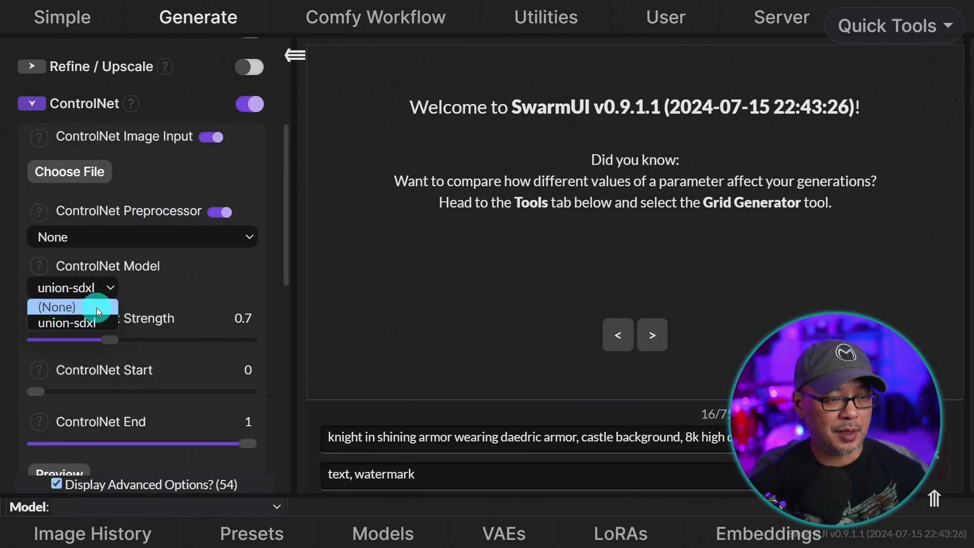
left_click(95, 328)
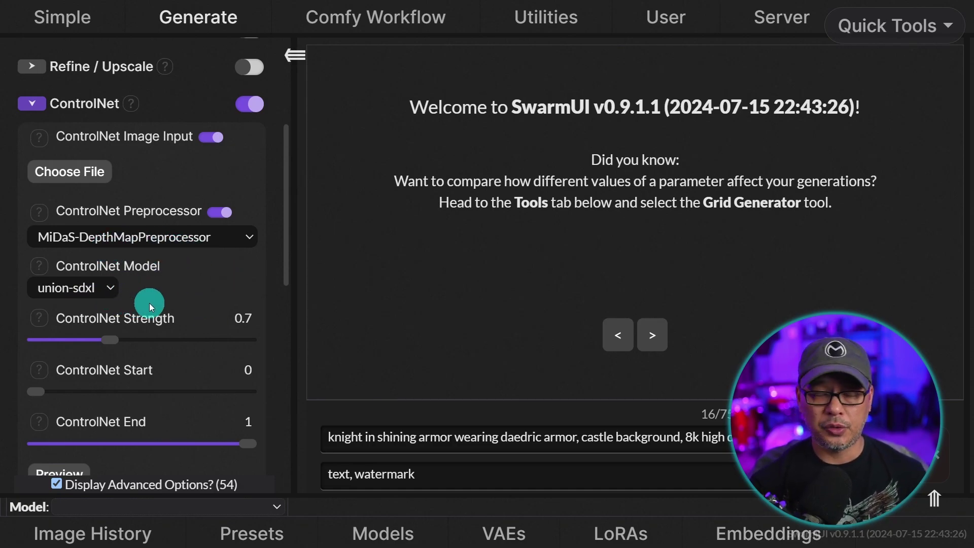
scroll(218, 324, "up", 5)
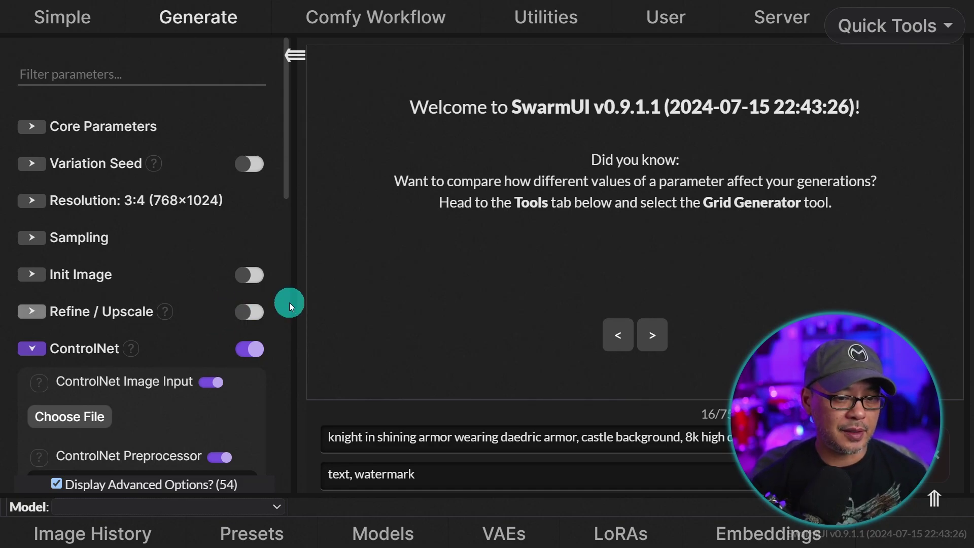
scroll(105, 315, "down", 2)
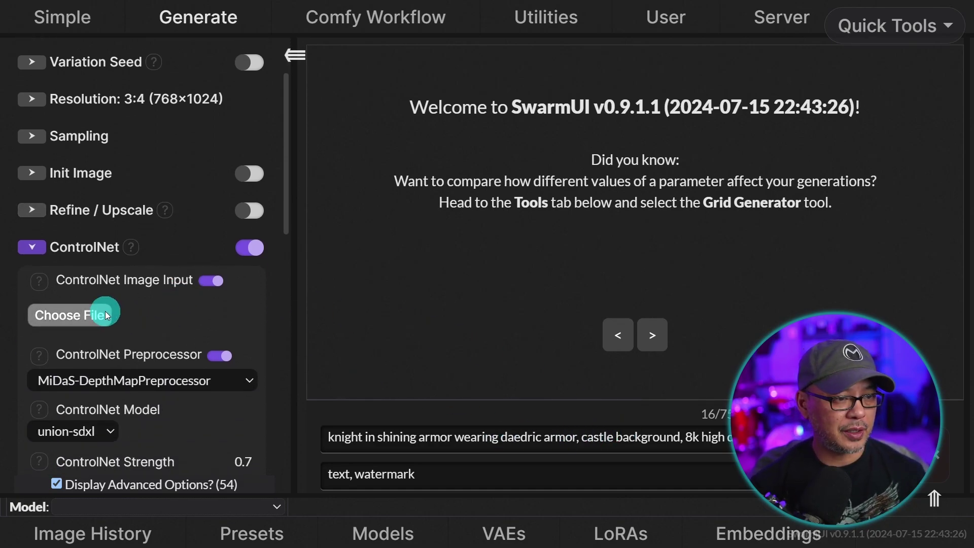
left_click(98, 315)
left_click(199, 88)
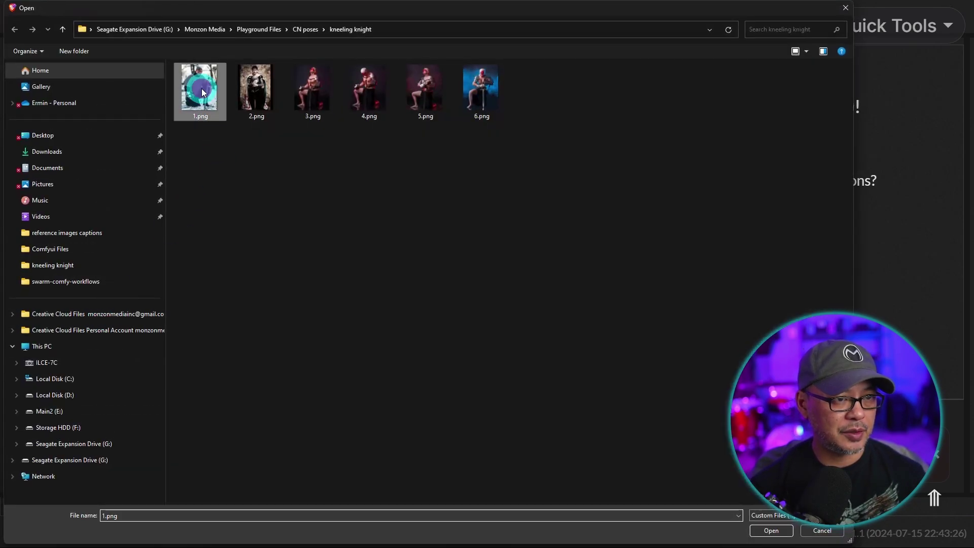
left_click(769, 531)
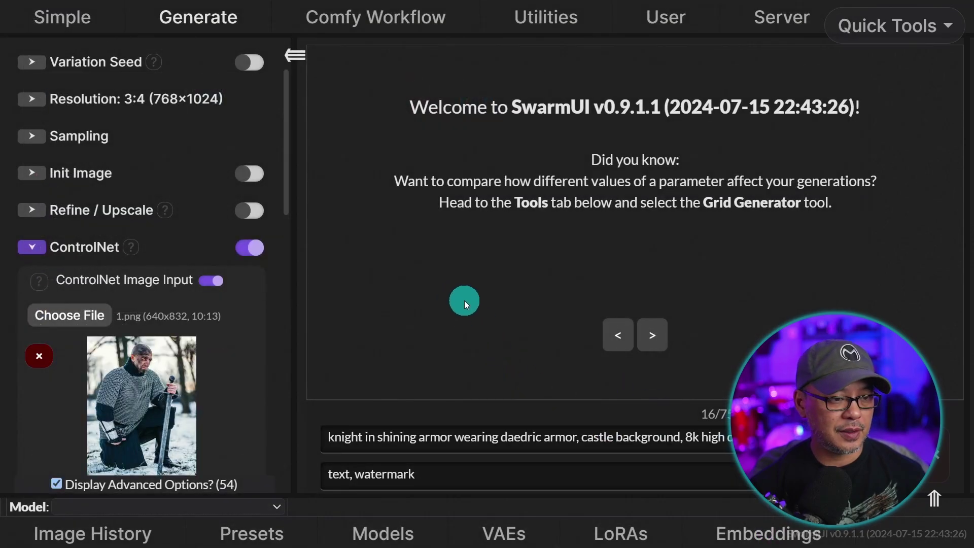
scroll(185, 304, "up", 2)
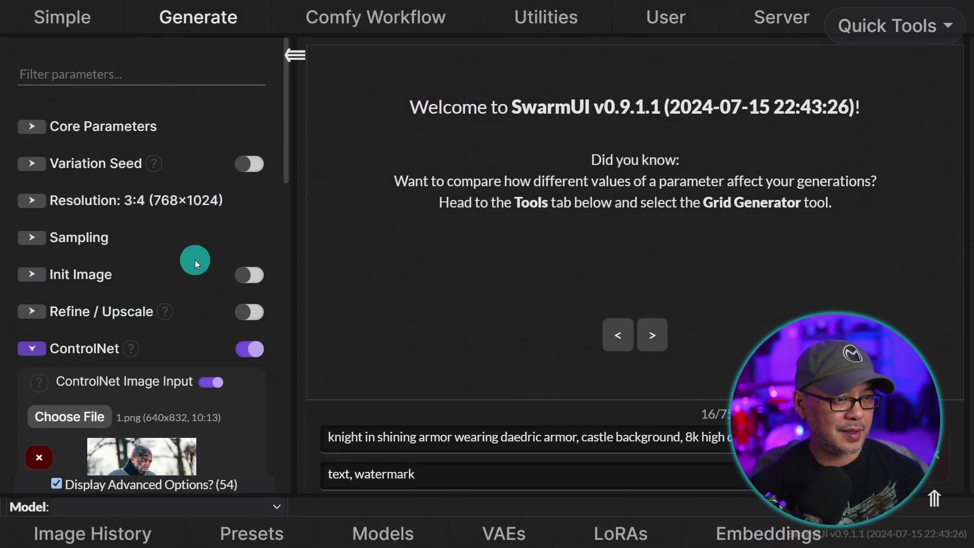
scroll(190, 260, "down", 5)
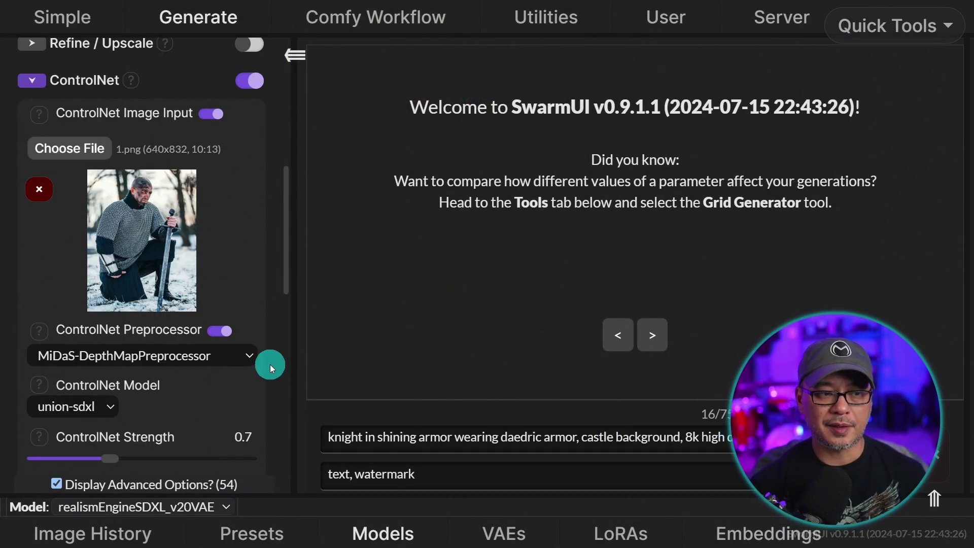
- Attempt a generation and dismiss the missing-model backend error
left_click(913, 447)
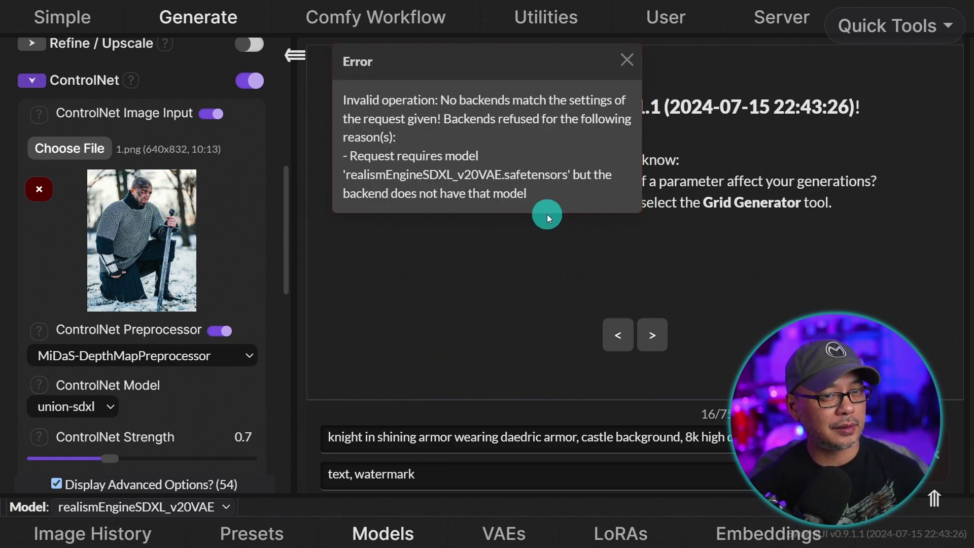
left_click(627, 60)
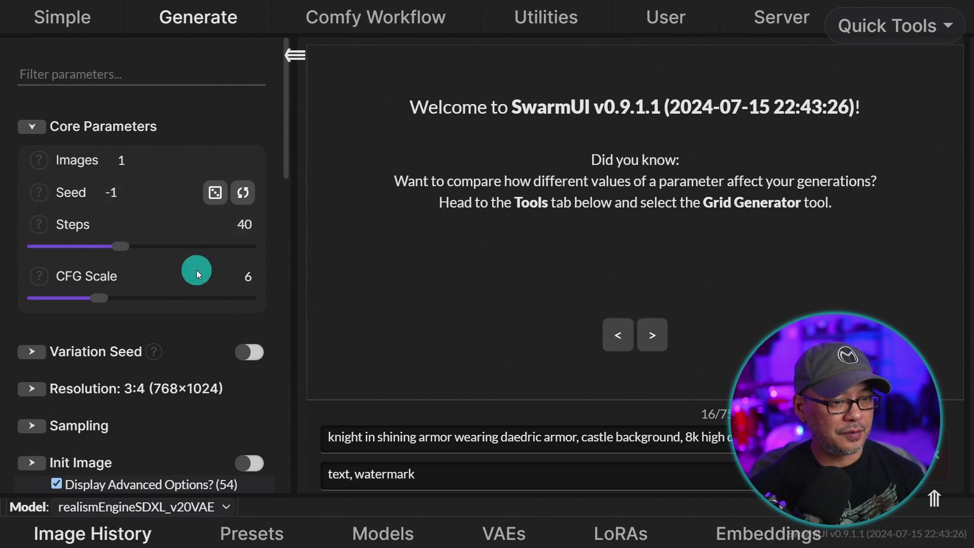
scroll(196, 274, "down", 8)
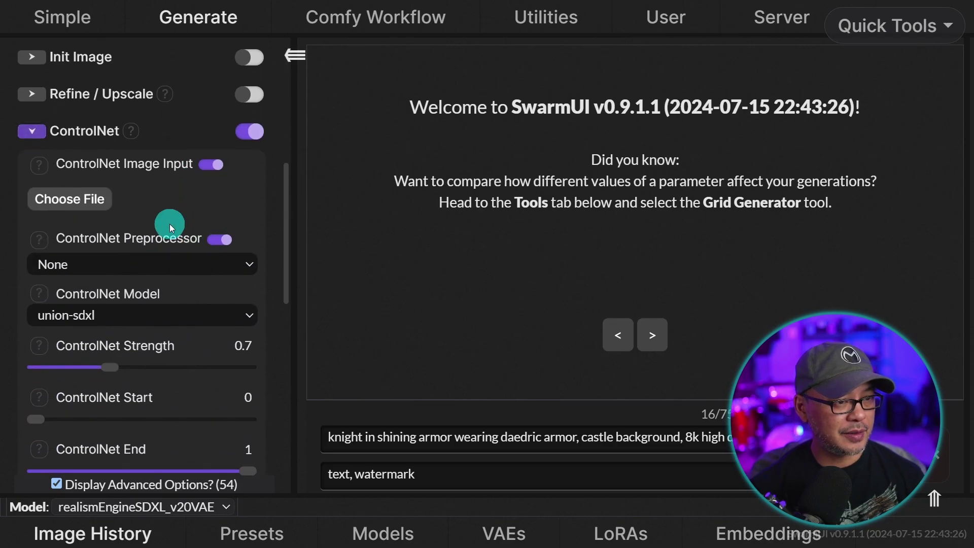
- Reload 1.png into ControlNet with the MiDaS depth map preprocessor and generate the knight image
left_click(102, 200)
left_click(199, 89)
key("Return")
left_click(185, 254)
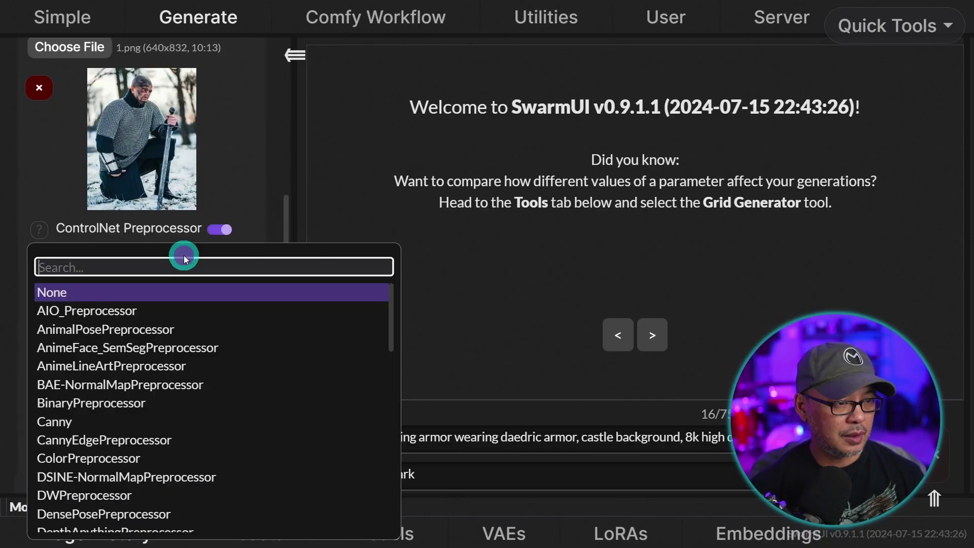
scroll(211, 355, "down", 5)
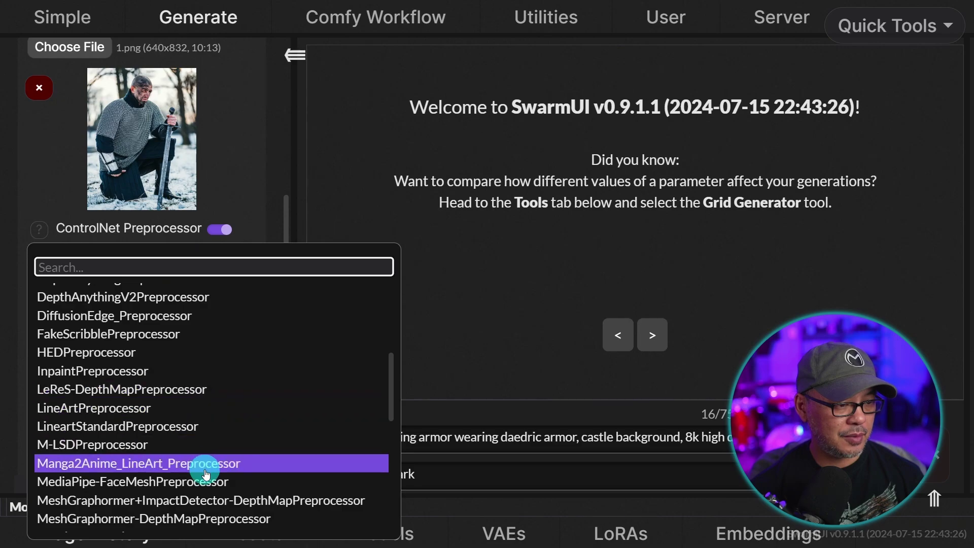
scroll(228, 434, "down", 1)
left_click(228, 434)
scroll(223, 472, "up", 10)
left_click(739, 483)
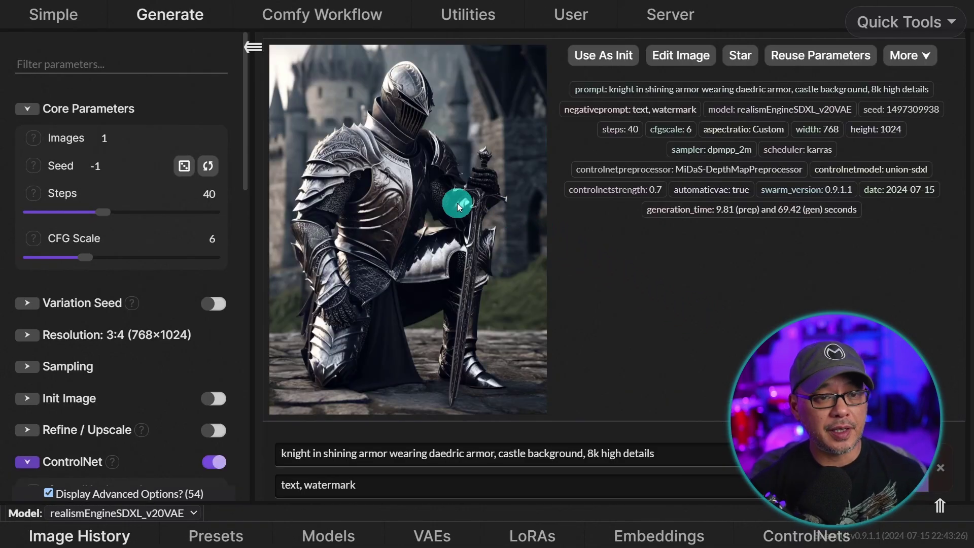
- Preview the armored-knight castle image full screen, then switch to the Comfy Workflow view
left_click(457, 203)
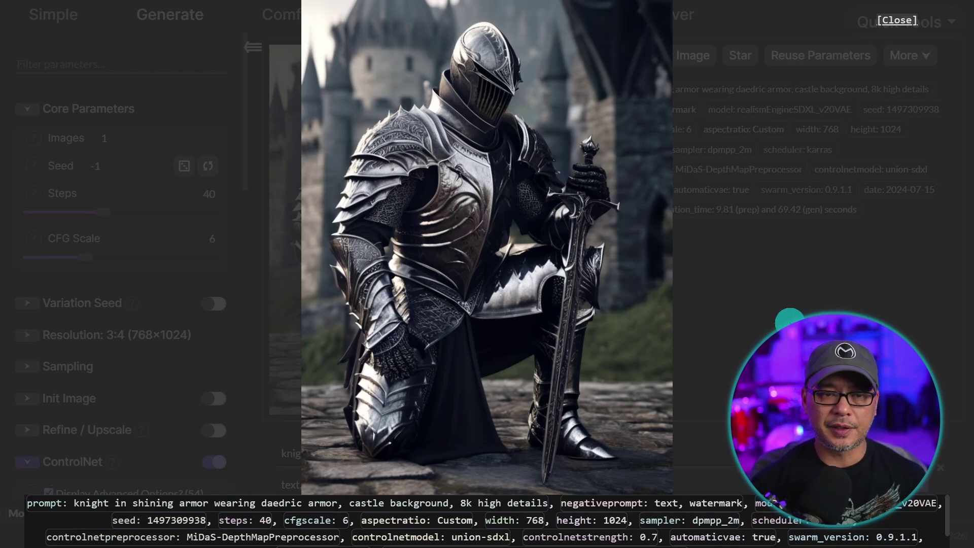
left_click(789, 319)
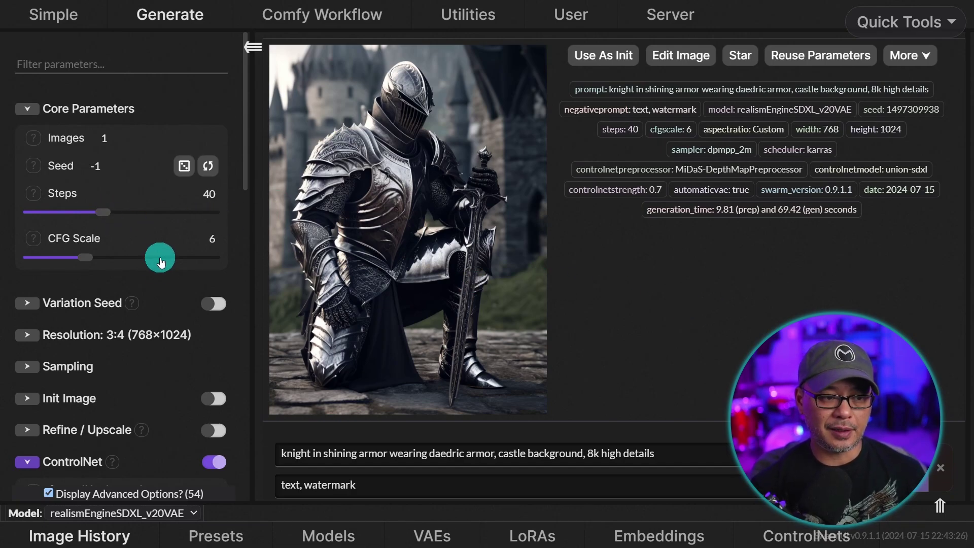
scroll(160, 271, "down", 7)
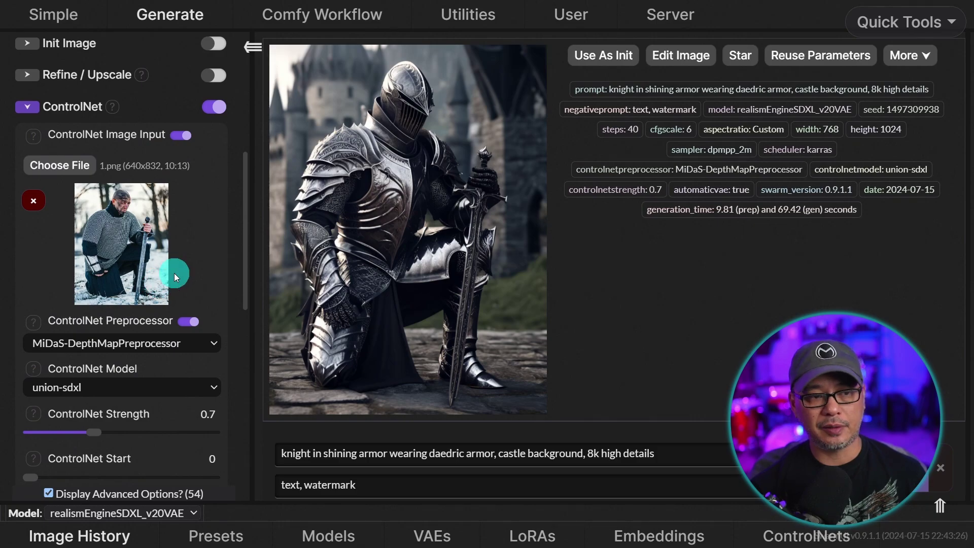
scroll(130, 265, "up", 5)
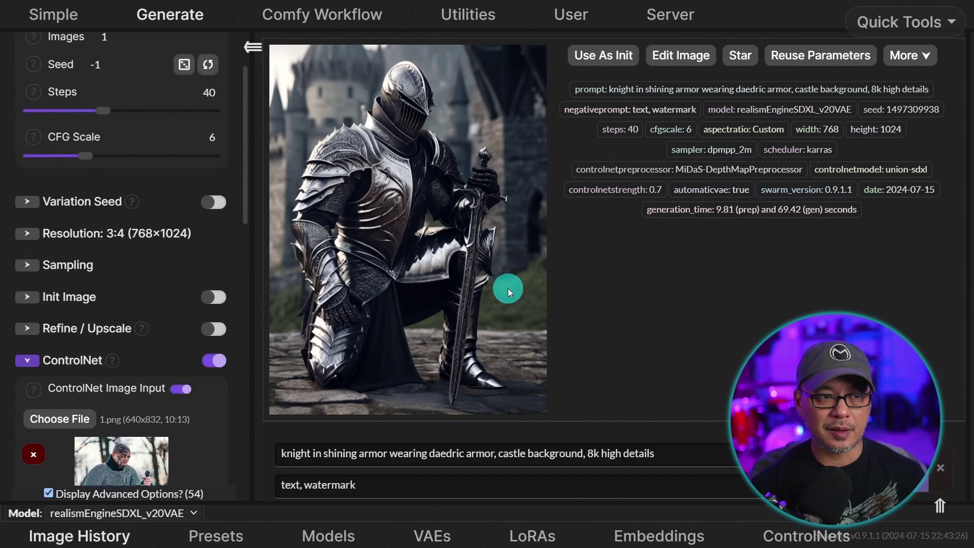
scroll(178, 203, "up", 2)
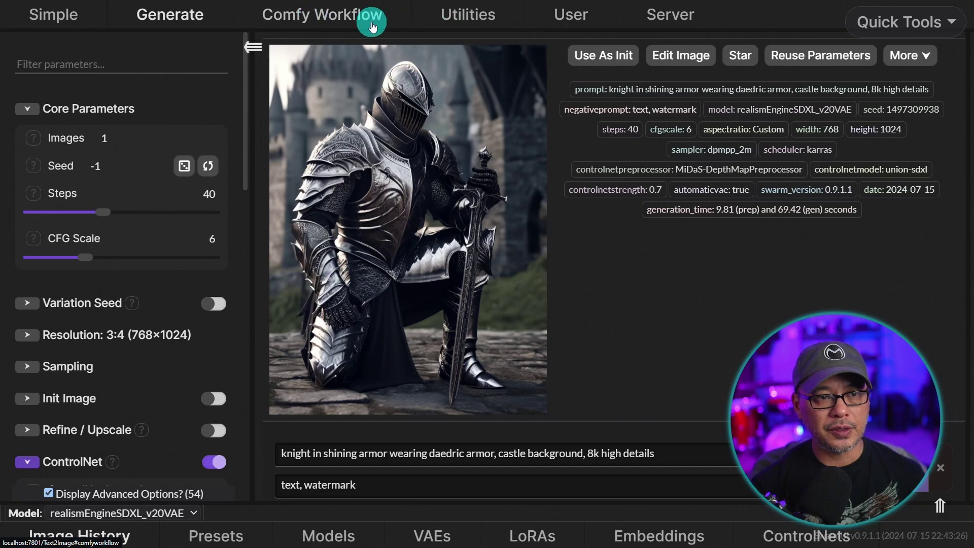
left_click(327, 23)
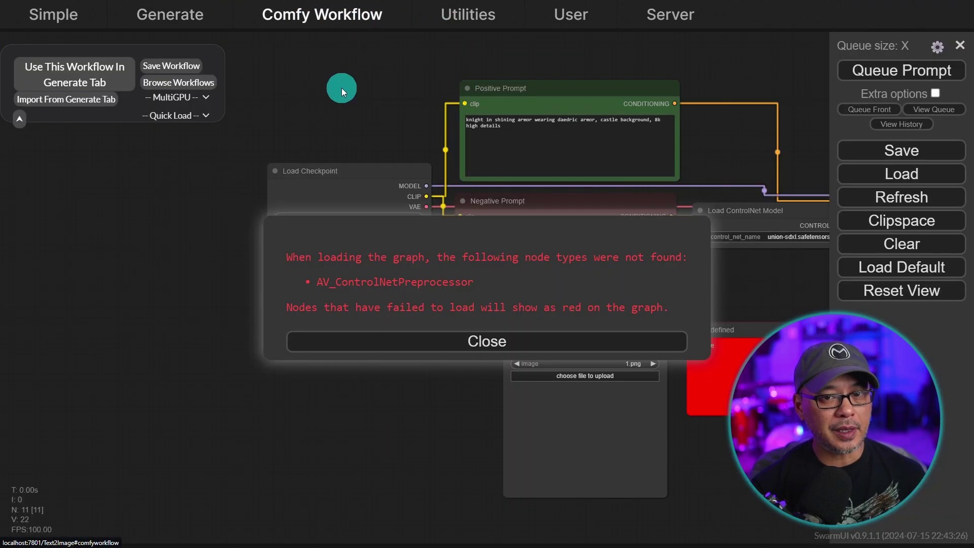
- Dismiss the missing-node error, import the Generate tab settings, and inspect the CLIP, checkpoint and depth nodes
left_click(290, 339)
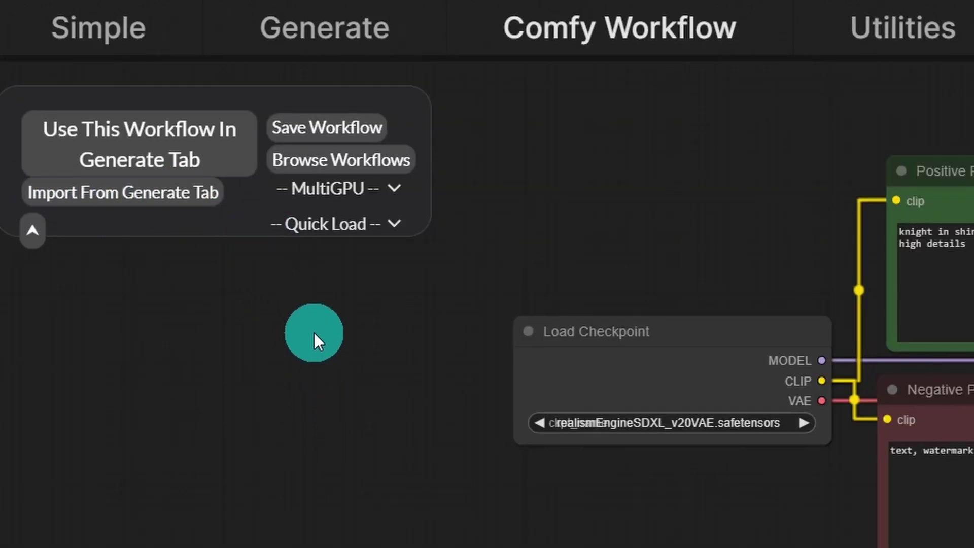
left_click(173, 196)
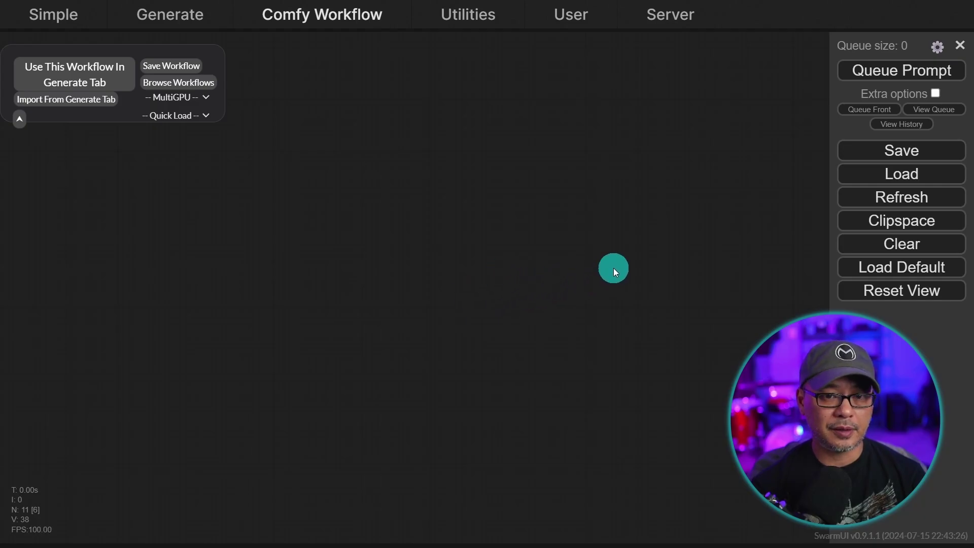
scroll(487, 264, "up", 5)
scroll(489, 248, "up", 2)
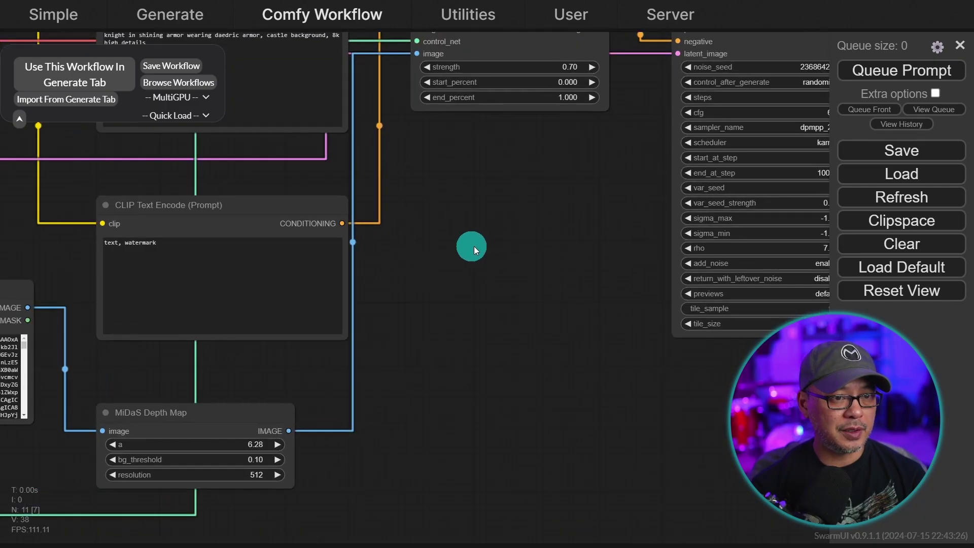
left_click_drag(474, 245, 740, 268)
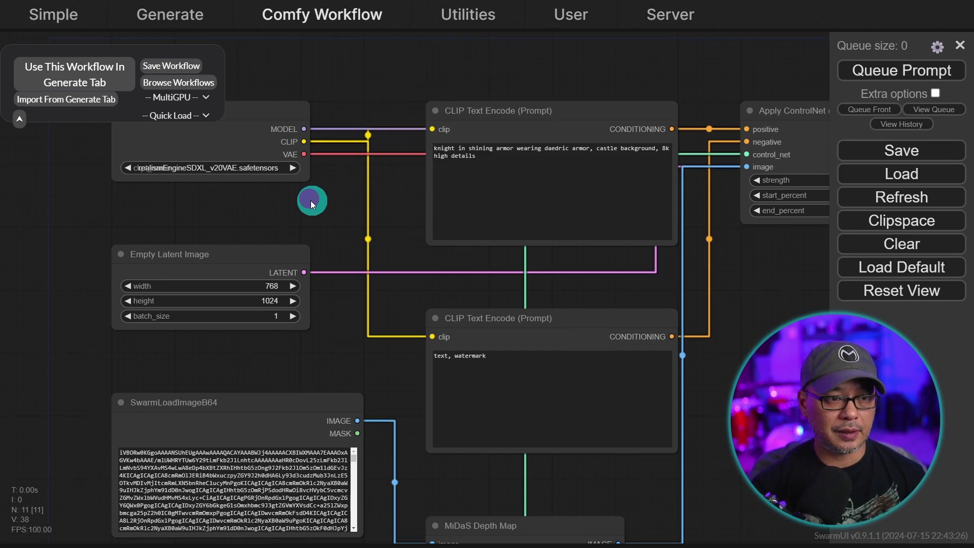
left_click_drag(311, 199, 383, 190)
left_click_drag(727, 337, 712, 144)
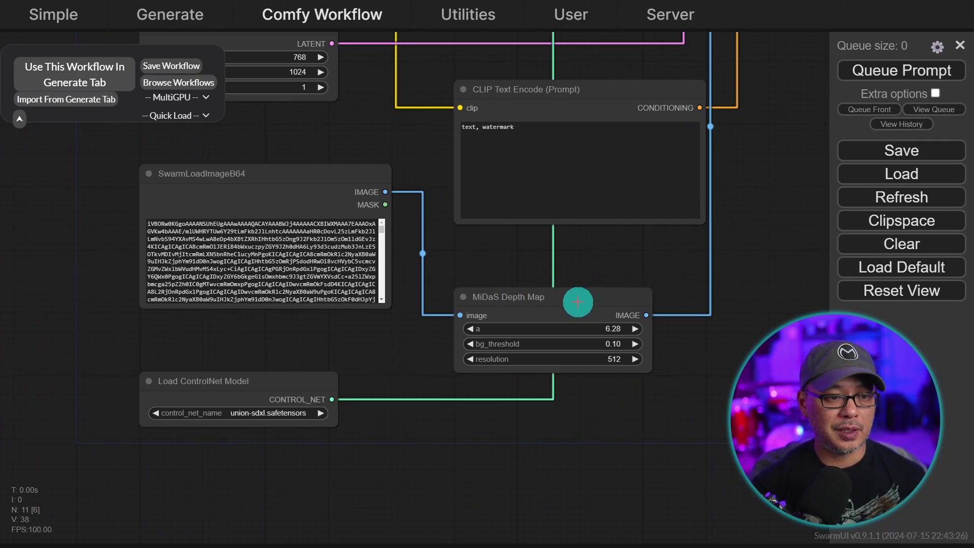
- Select the Load ControlNet Model node and move SwarmLoadImageB64 left and down
left_click(254, 381)
scroll(395, 350, "up", 2)
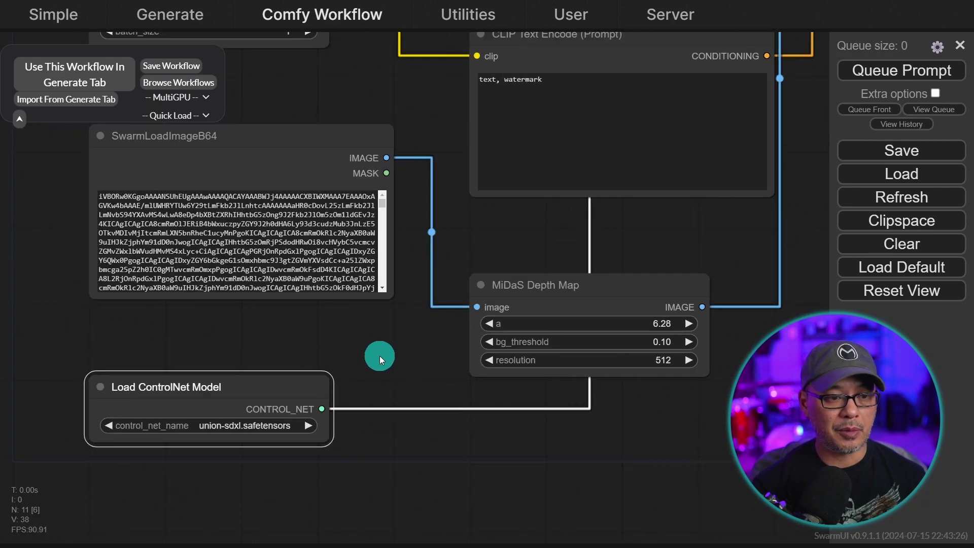
left_click_drag(363, 351, 461, 393)
left_click_drag(397, 175, 372, 191)
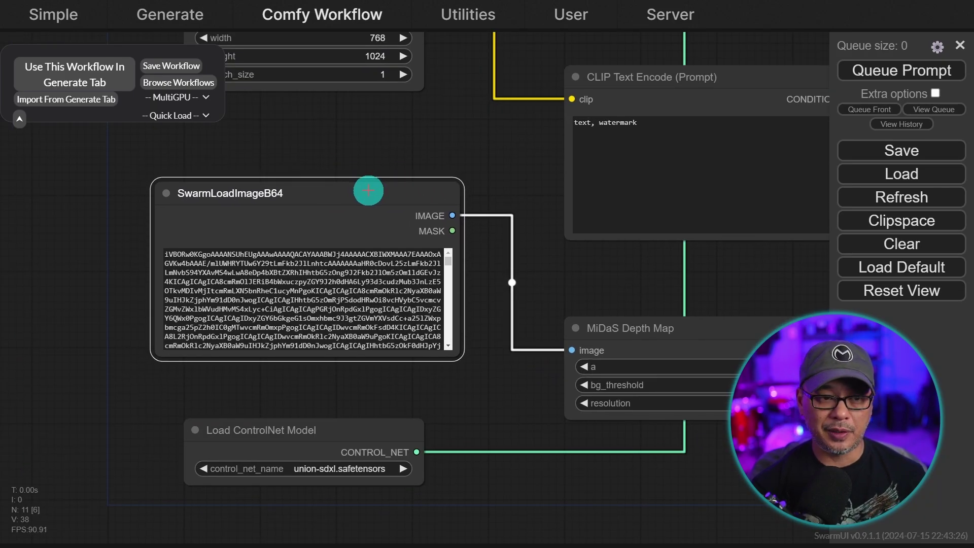
scroll(387, 300, "down", 2)
scroll(388, 308, "up", 2)
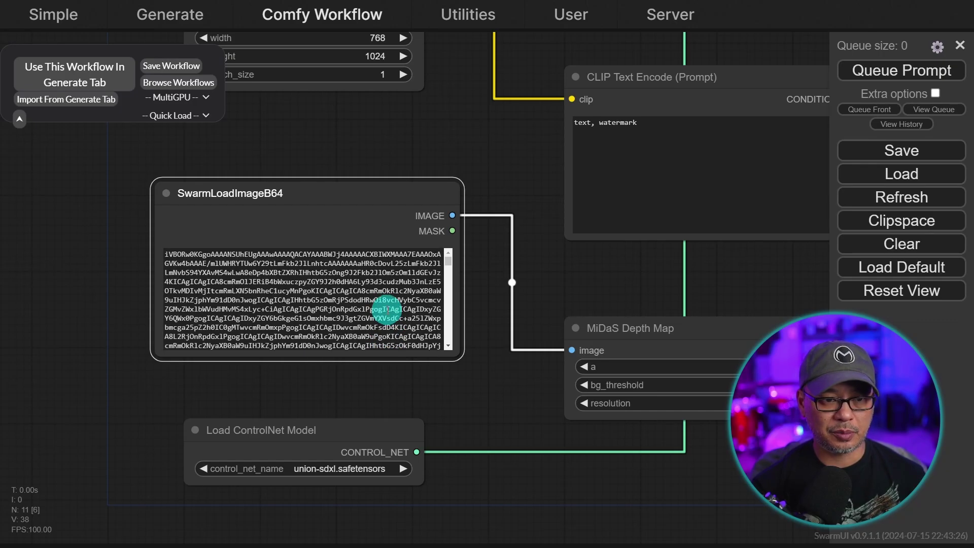
scroll(741, 233, "down", 3)
- Inspect the Apply ControlNet, SwarmKSampler, VAE Decode and SwarmSaveImageWS nodes, then choose to clear the graph
mouse_move(758, 96)
left_mouse_down()
mouse_move(641, 109)
mouse_move(394, 203)
mouse_move(353, 246)
left_mouse_up()
mouse_move(602, 246)
left_mouse_down()
mouse_move(459, 280)
mouse_move(450, 294)
mouse_move(473, 359)
left_mouse_up()
scroll(482, 230, "up", 4)
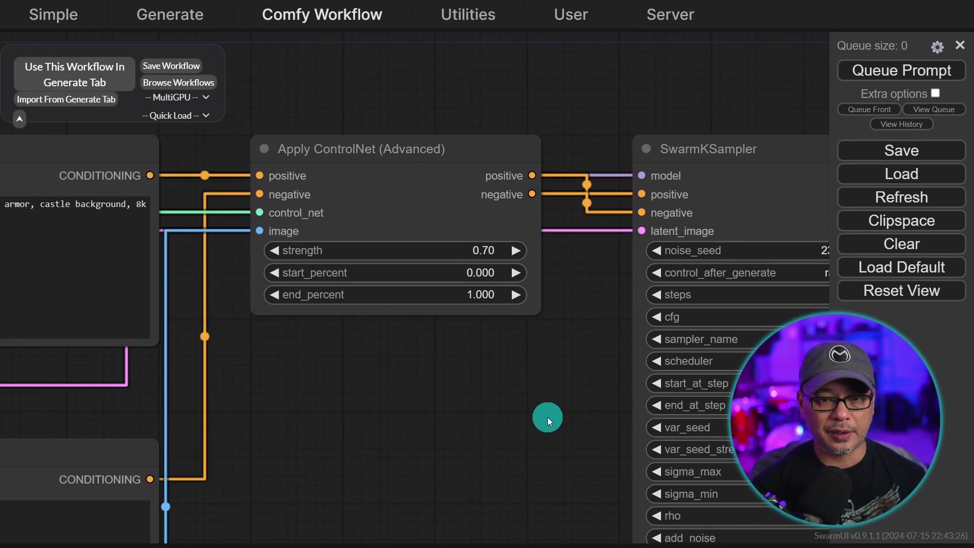
left_click_drag(550, 417, 376, 365)
scroll(766, 269, "down", 1)
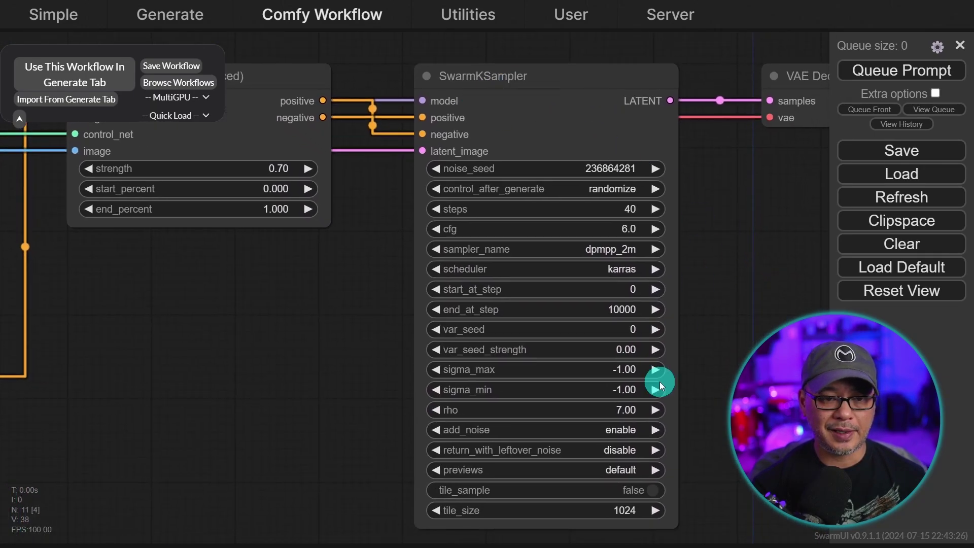
left_click_drag(645, 313, 356, 345)
left_click_drag(773, 177, 555, 195)
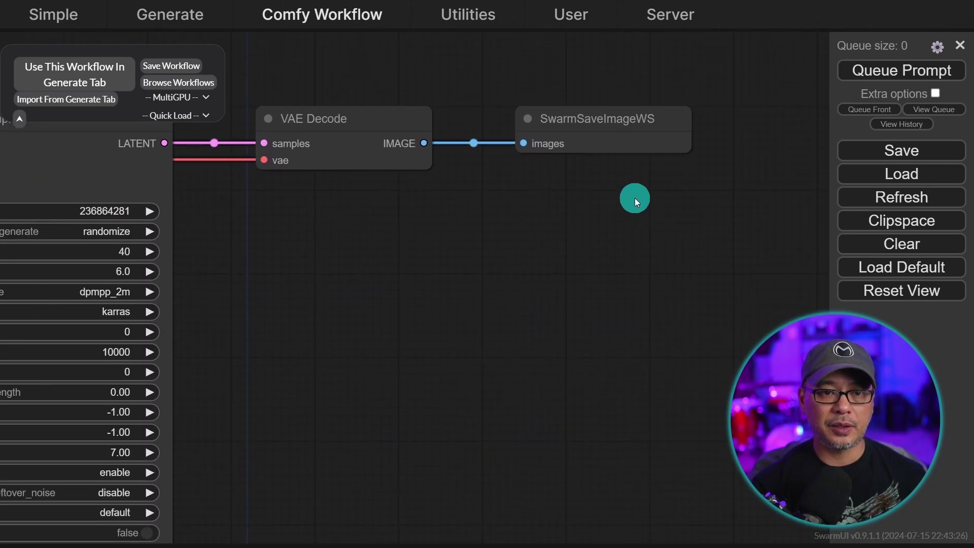
scroll(681, 203, "down", 8)
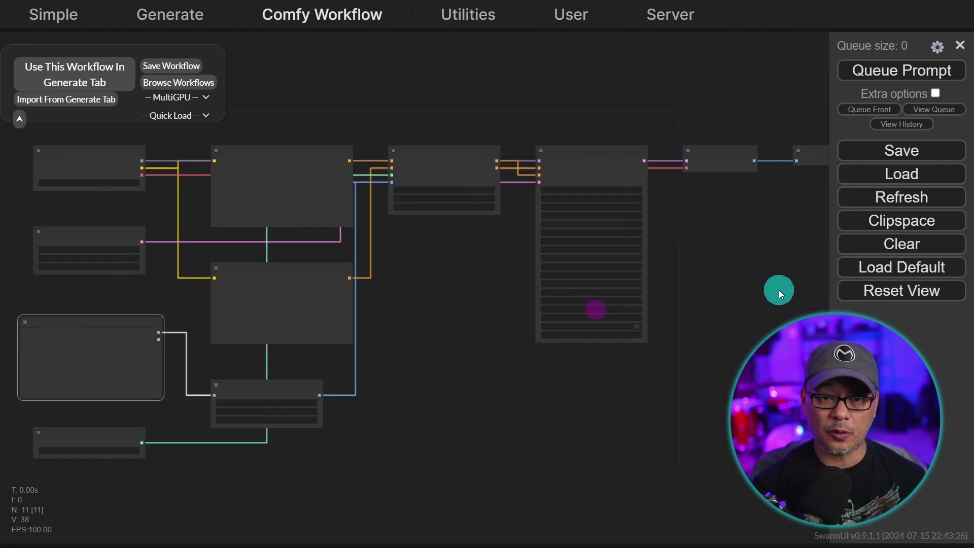
scroll(681, 363, "up", 5)
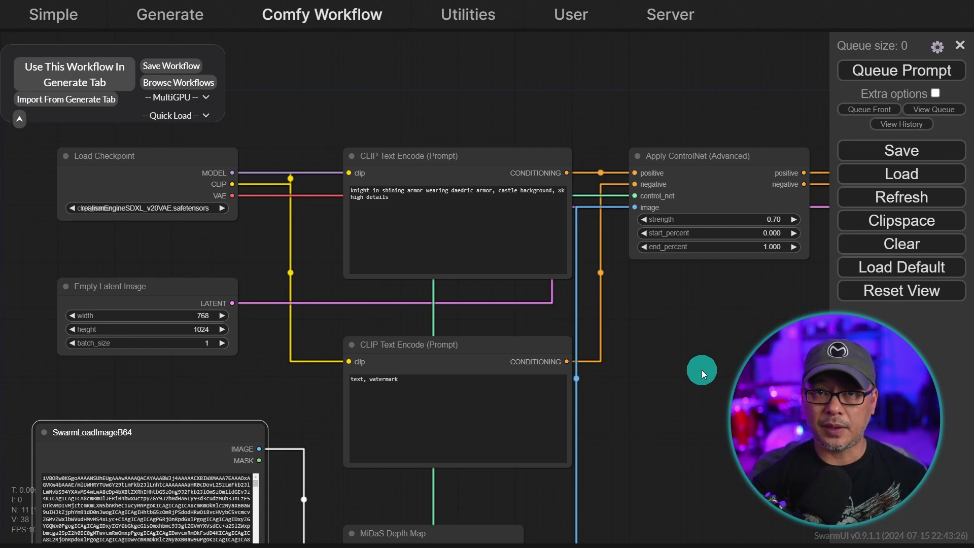
left_click(875, 248)
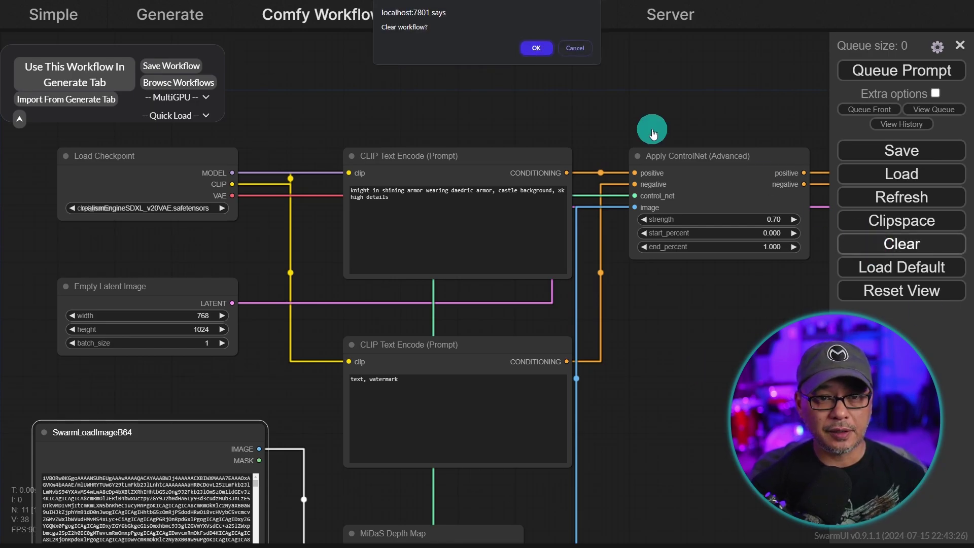
- Confirm clearing the graph, drop in a workflow file, and dismiss the missing-nodes error
left_click(541, 51)
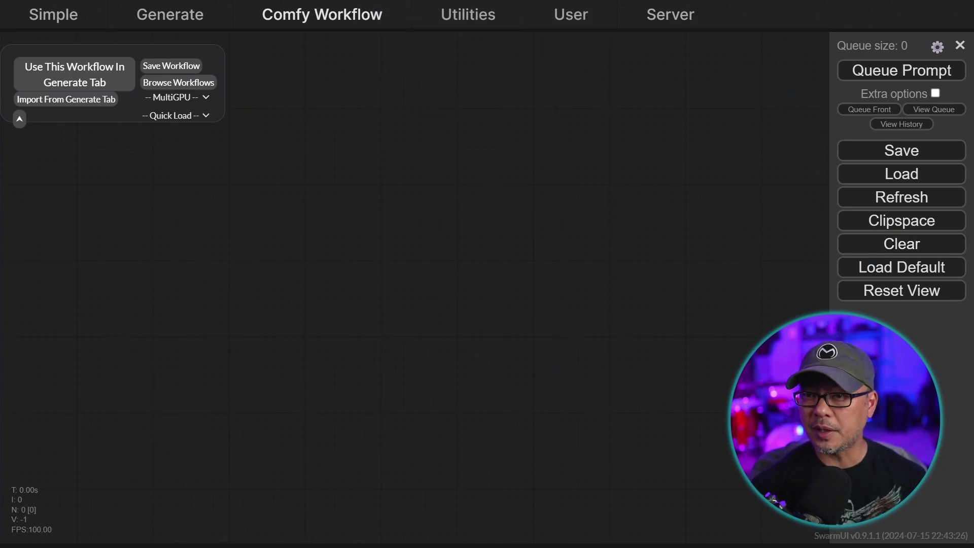
left_click_drag(0, 230, 344, 230)
left_click(401, 366)
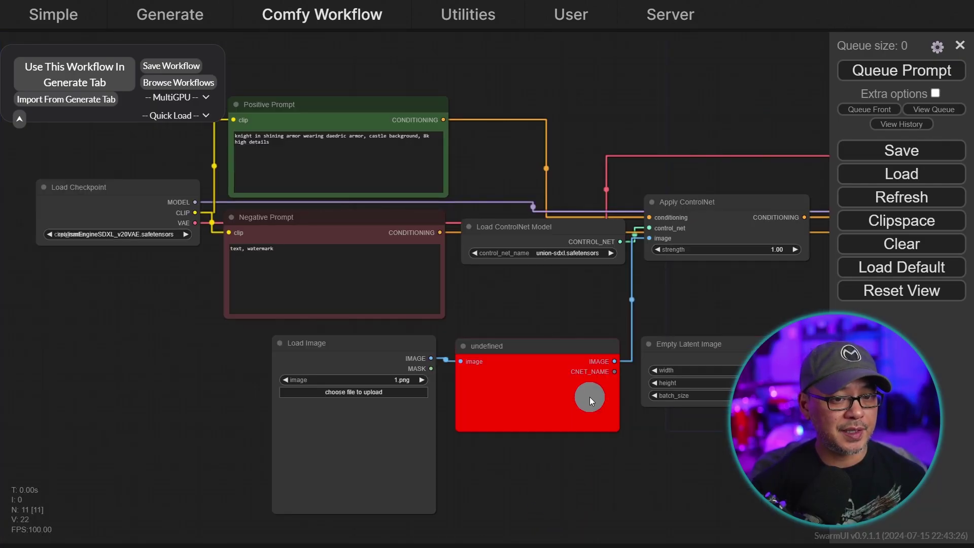
scroll(670, 449, "up", 6)
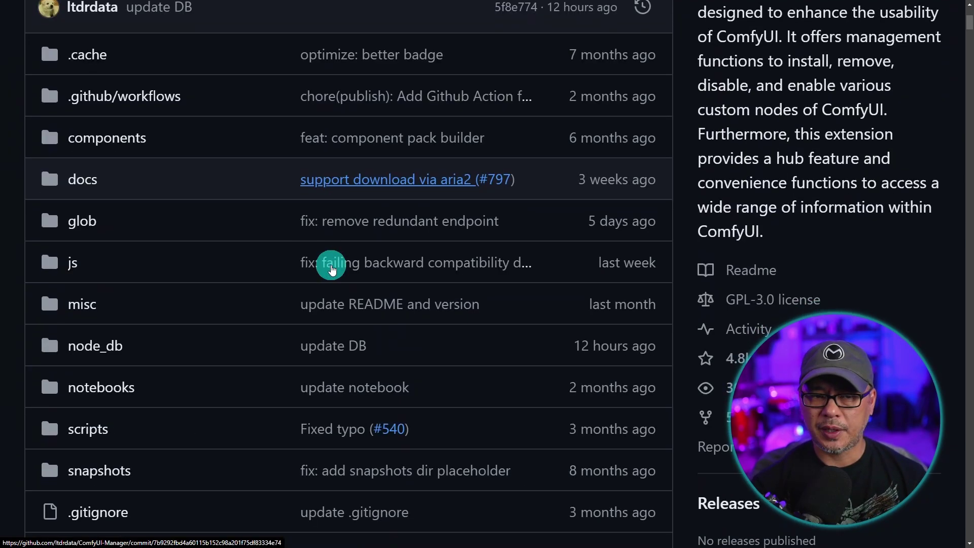
- Scroll the ComfyUI-Manager install instructions and select the git clone command line
scroll(328, 267, "down", 5)
scroll(328, 270, "down", 20)
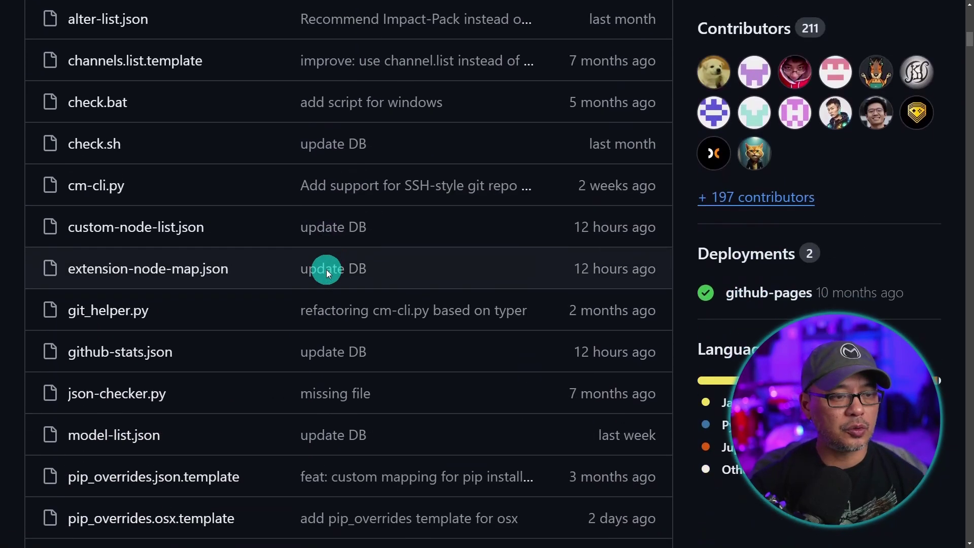
scroll(327, 267, "down", 12)
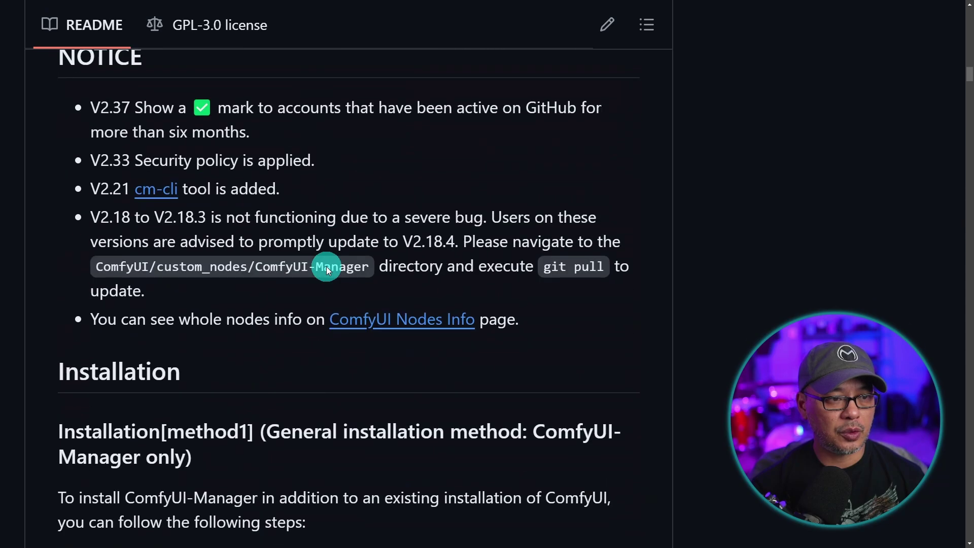
scroll(327, 266, "down", 1)
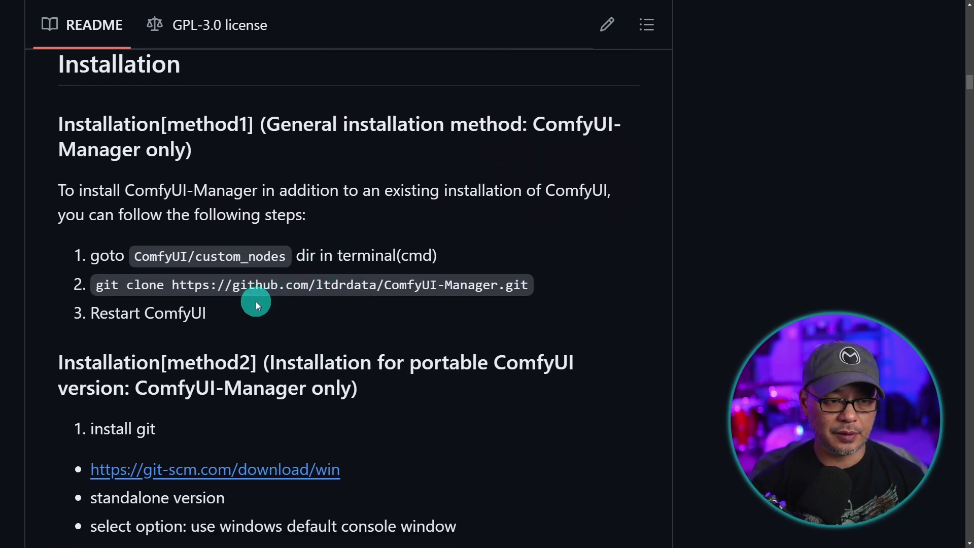
triple_click(209, 284)
key("ctrl+c")
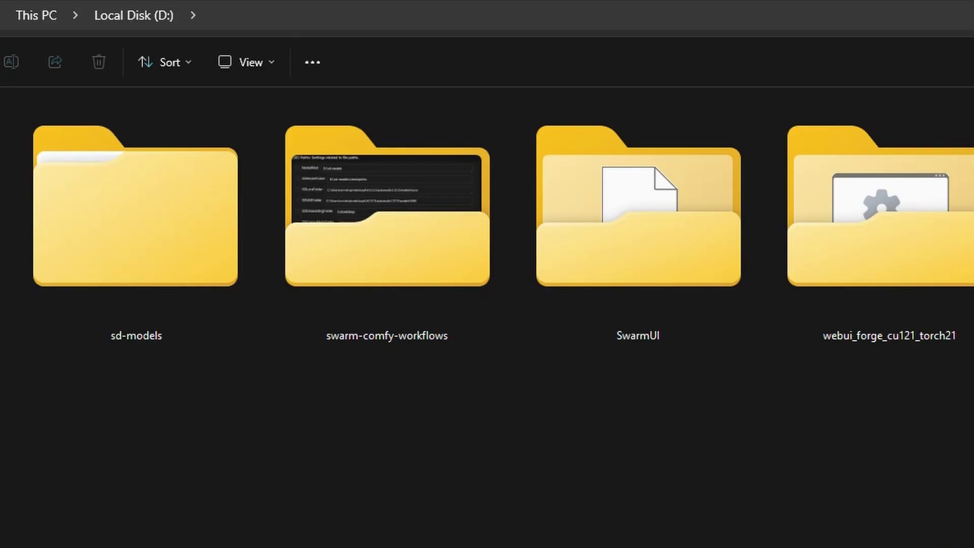
- Open D:\SwarmUI and then its dlbackend folder in File Explorer
left_click(670, 258)
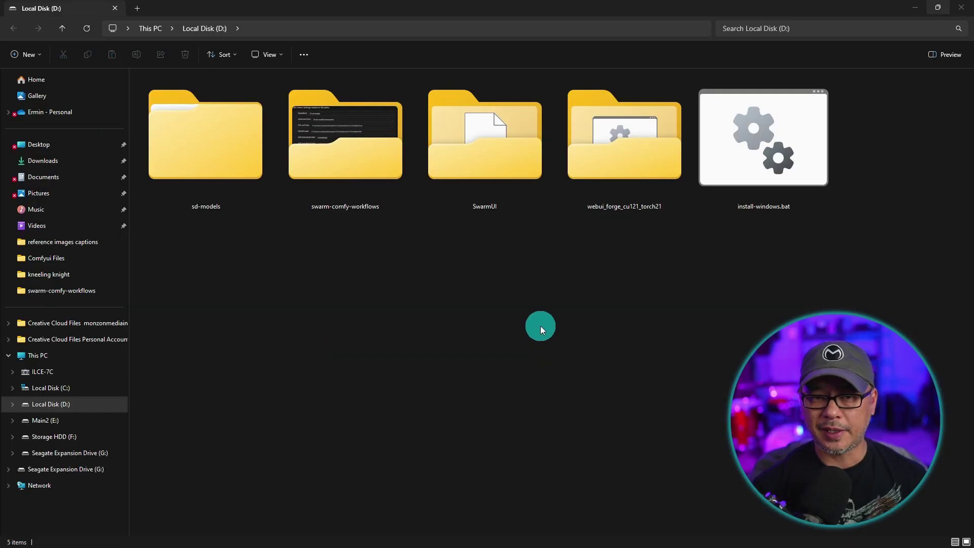
left_click(654, 238)
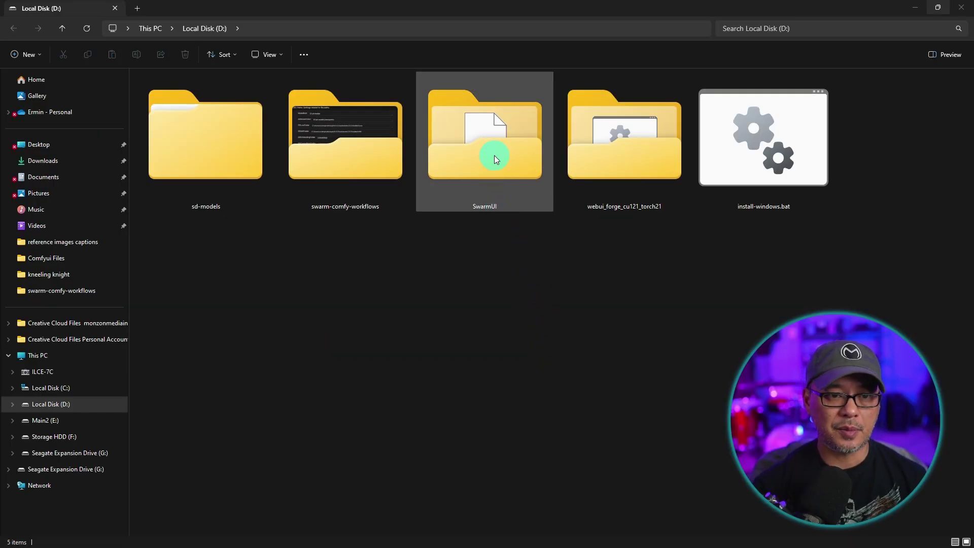
double_click(493, 150)
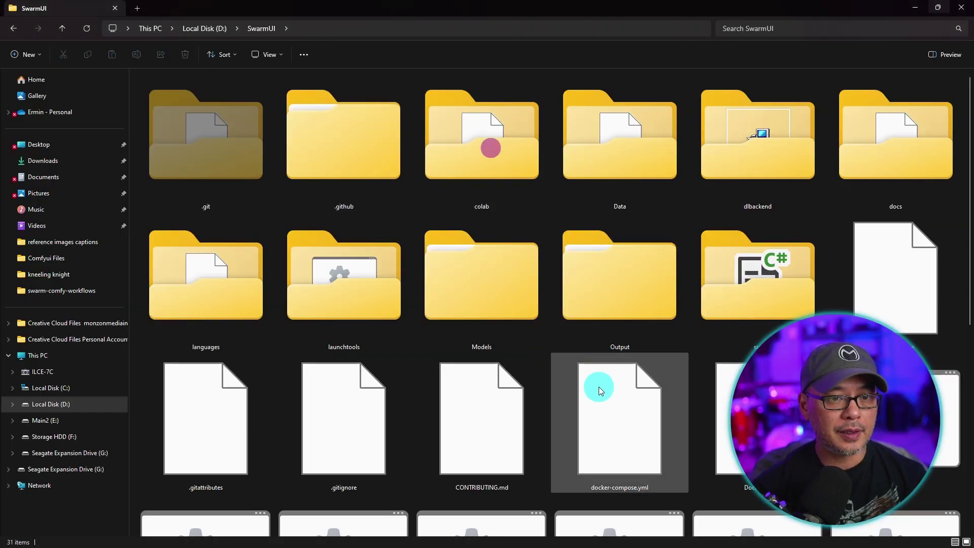
left_click(871, 197)
left_click(618, 355)
double_click(531, 248)
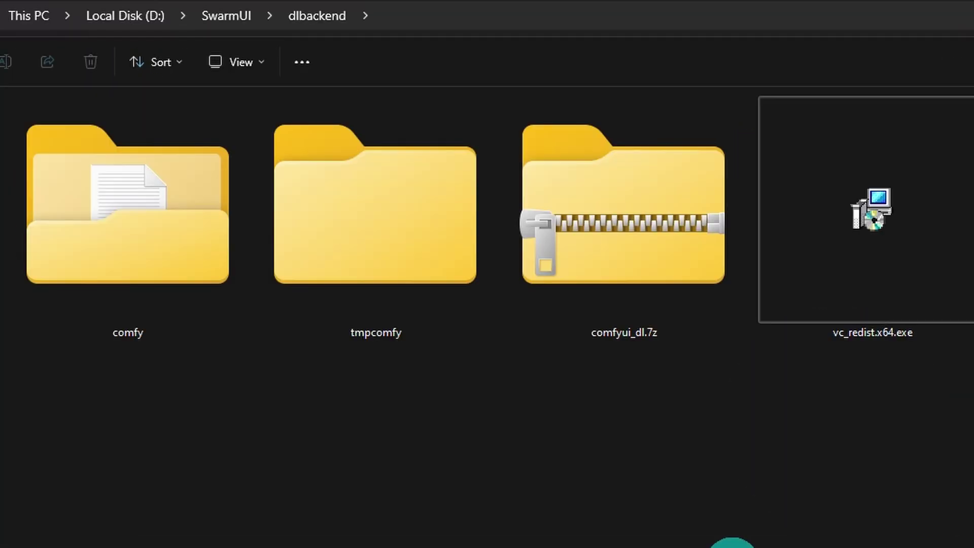
- Navigate through comfy and ComfyUI into custom_nodes, switching to larger icon views
left_click(155, 180)
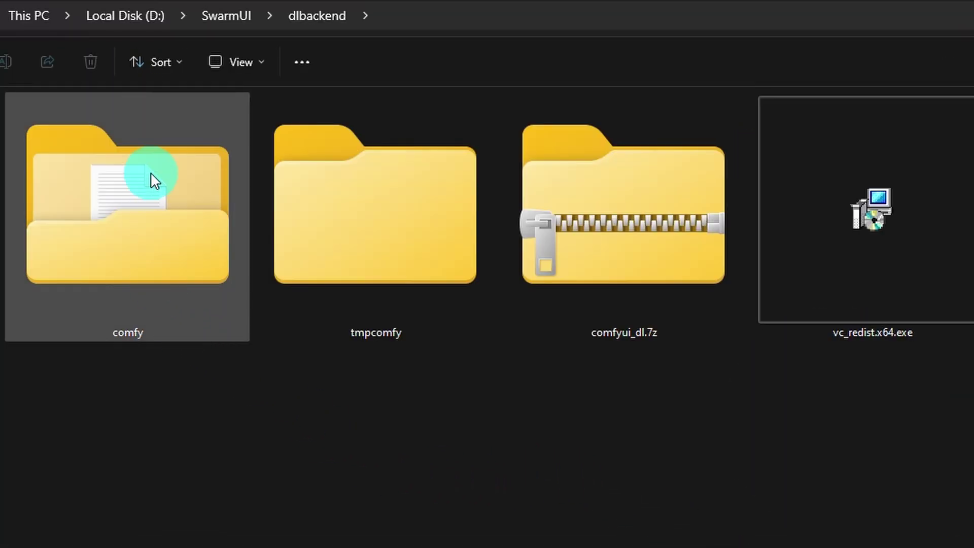
left_click(311, 467)
double_click(124, 195)
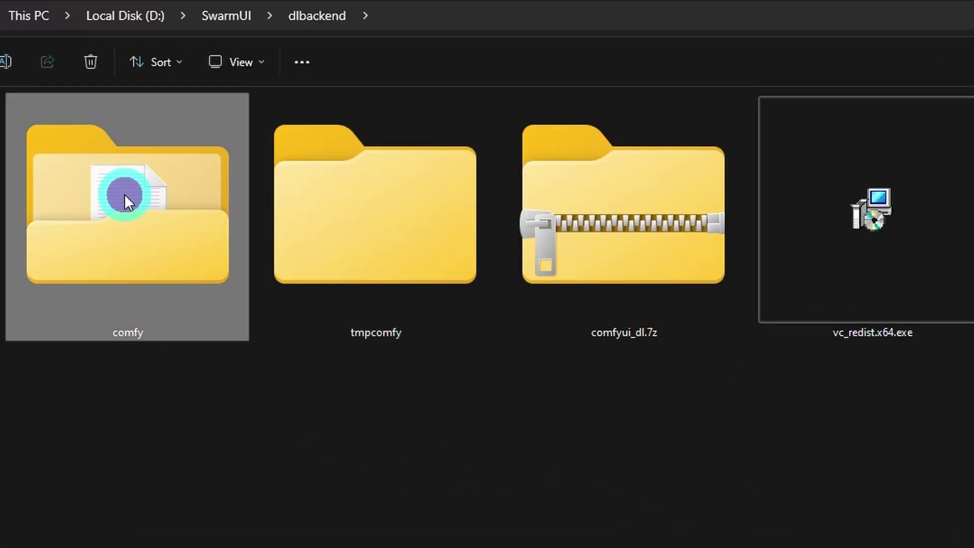
key("ctrl+shift+2")
double_click(115, 230)
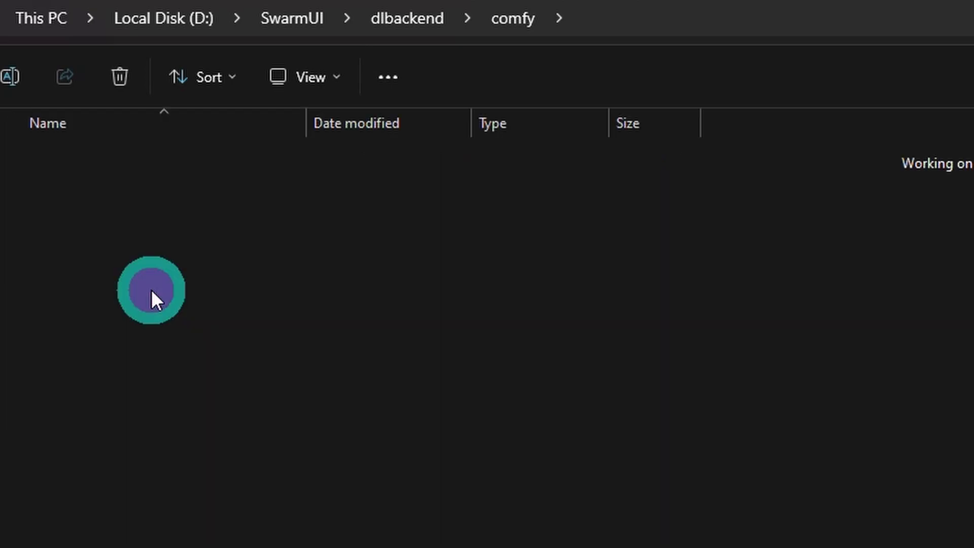
key("ctrl+shift+1")
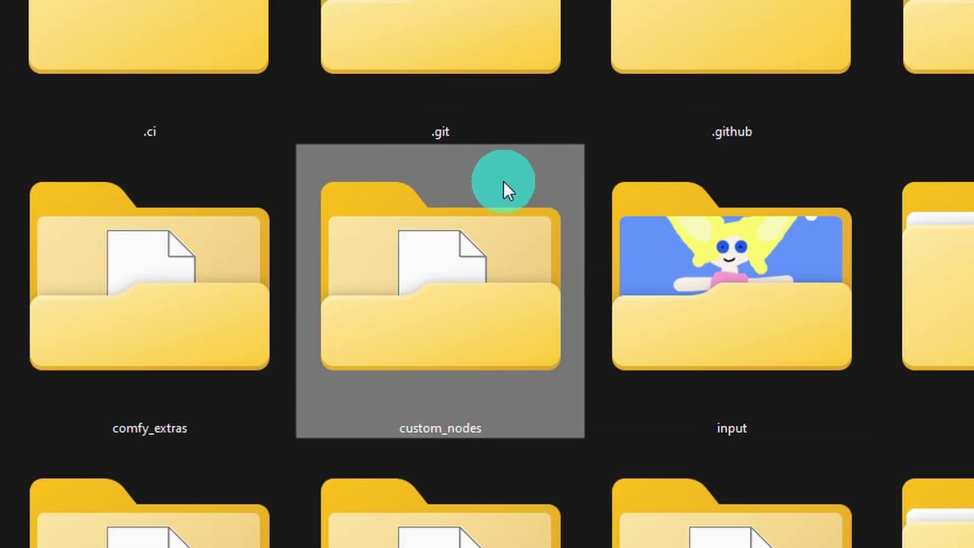
double_click(435, 263)
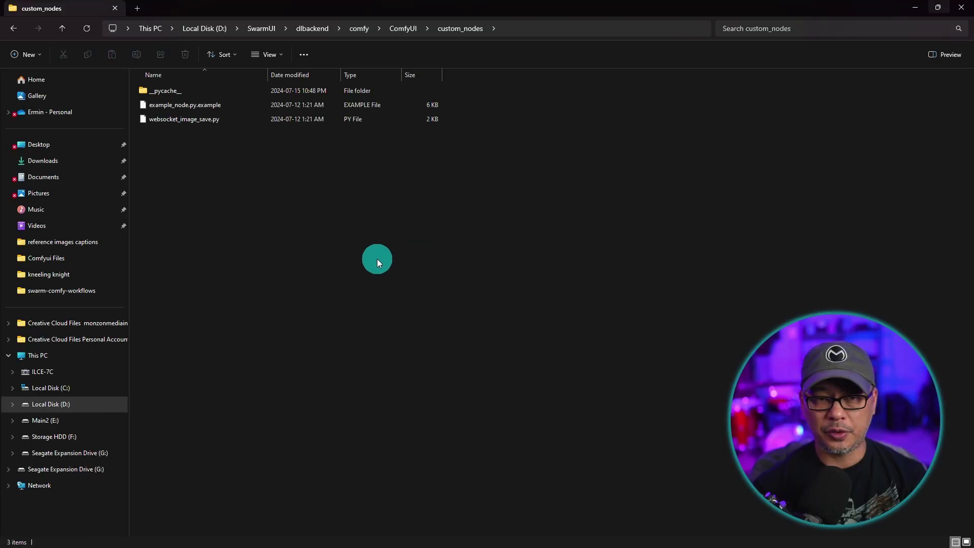
- Launch a Command Prompt in custom_nodes by entering cmd in the address bar
key("ctrl+l")
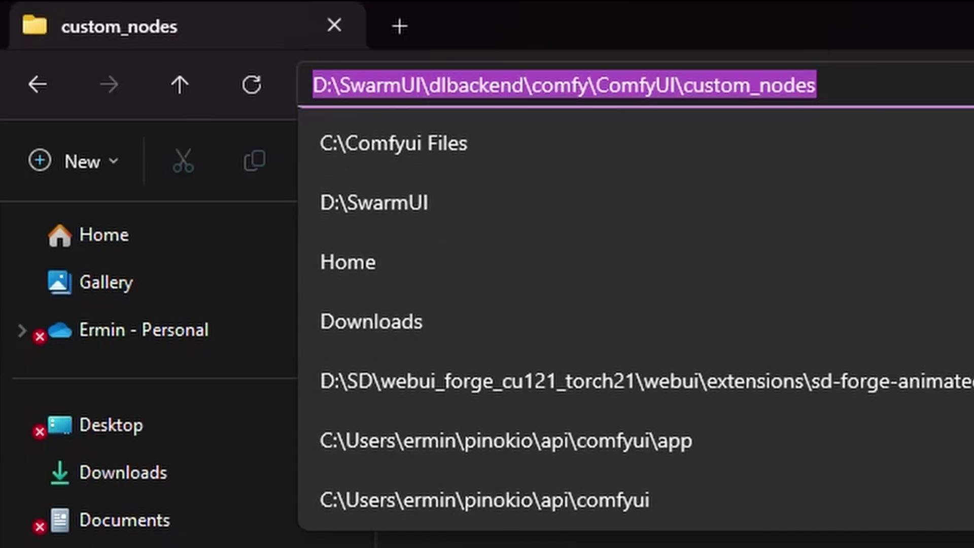
type("cmd")
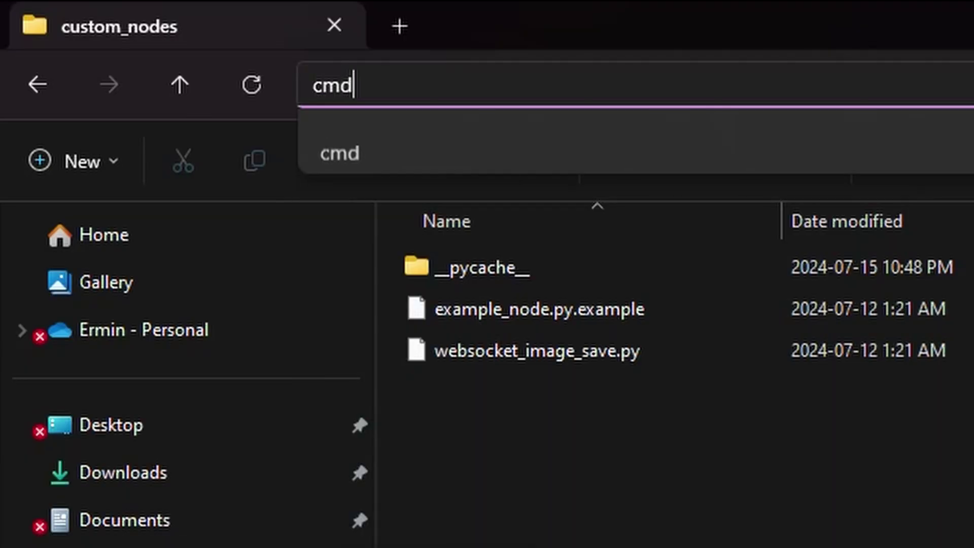
key("Return")
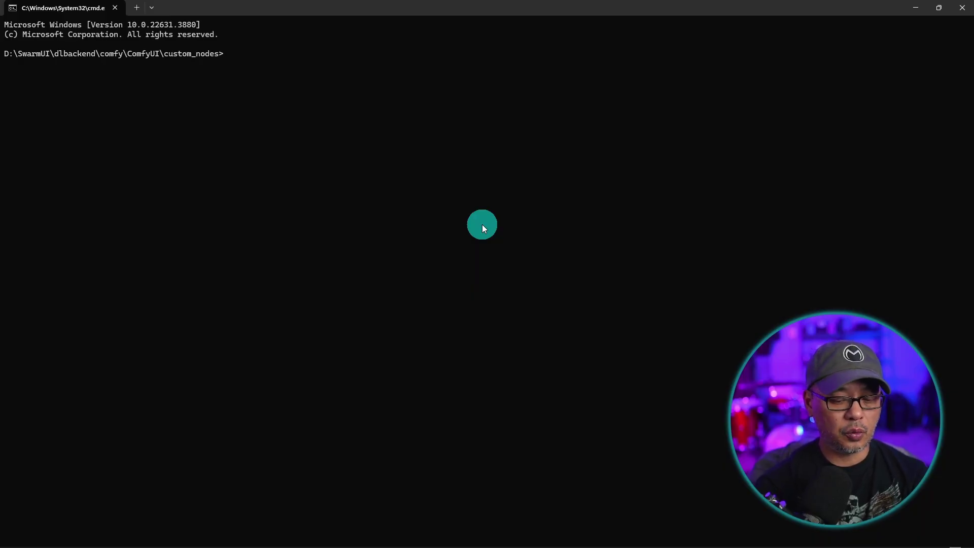
key("ctrl+v")
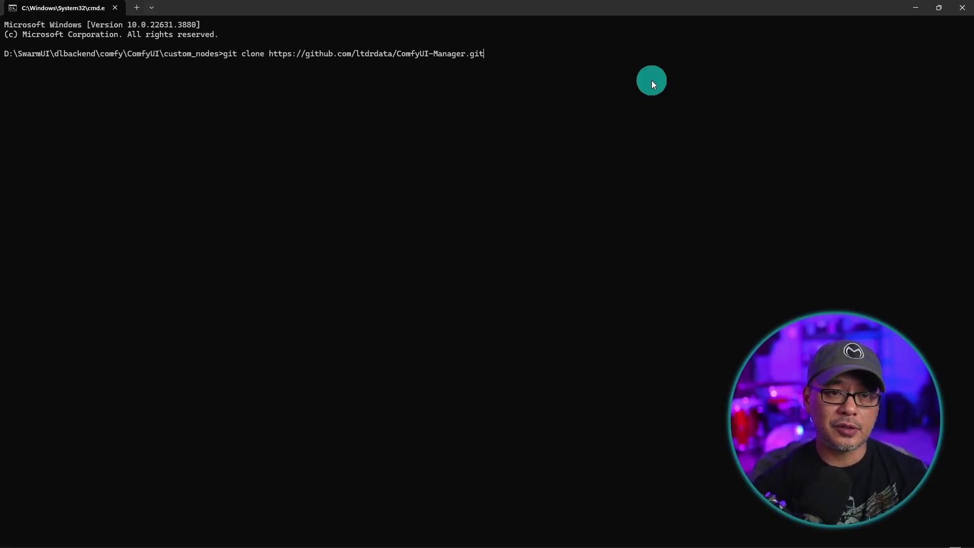
key("Return")
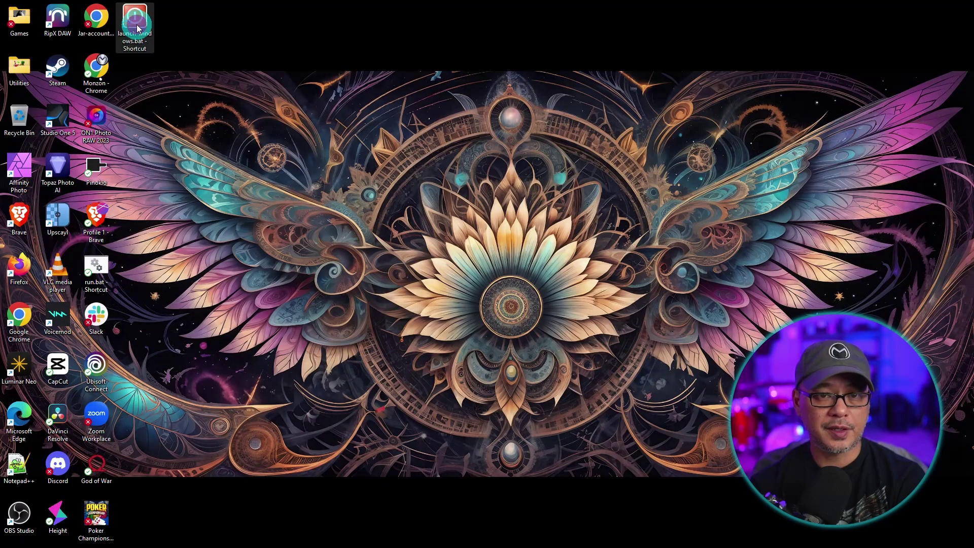
double_click(135, 16)
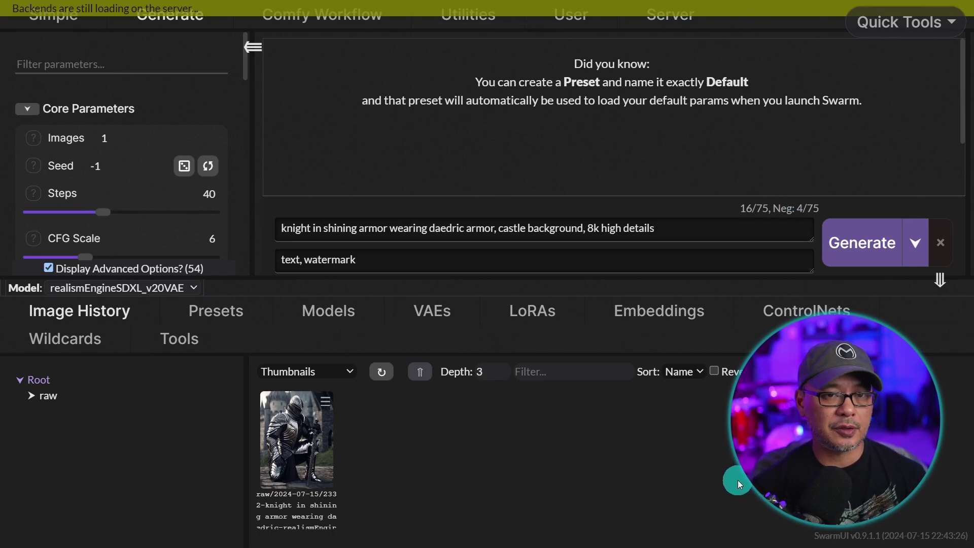
- Install comfyui-art-venture through ComfyUI-Manager's Install Missing Custom Nodes list in Comfy Workflow
left_click(315, 21)
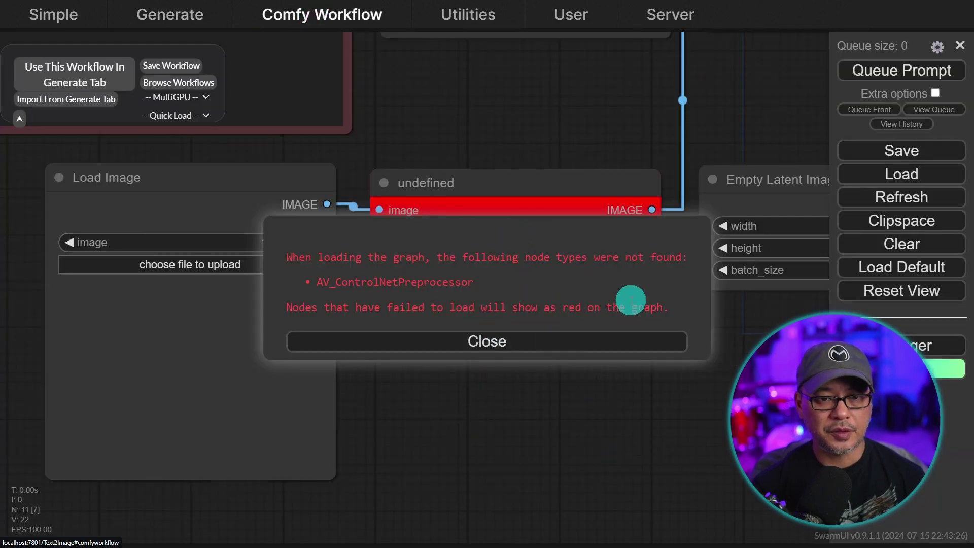
left_click(495, 343)
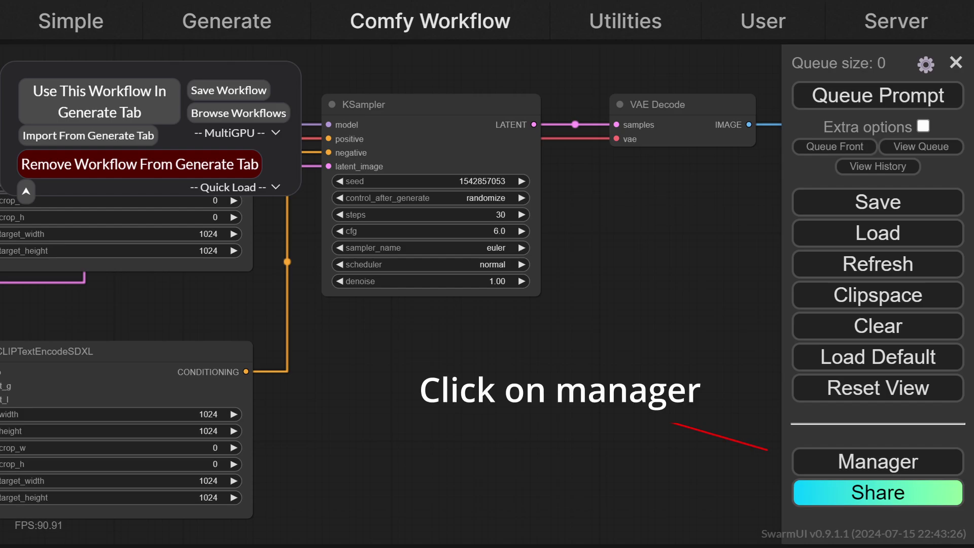
left_click(878, 461)
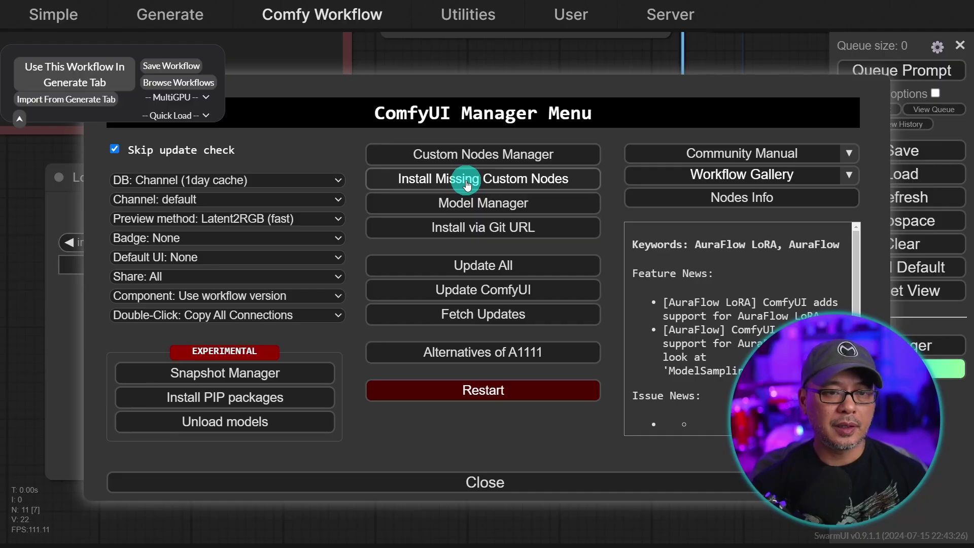
left_click(442, 192)
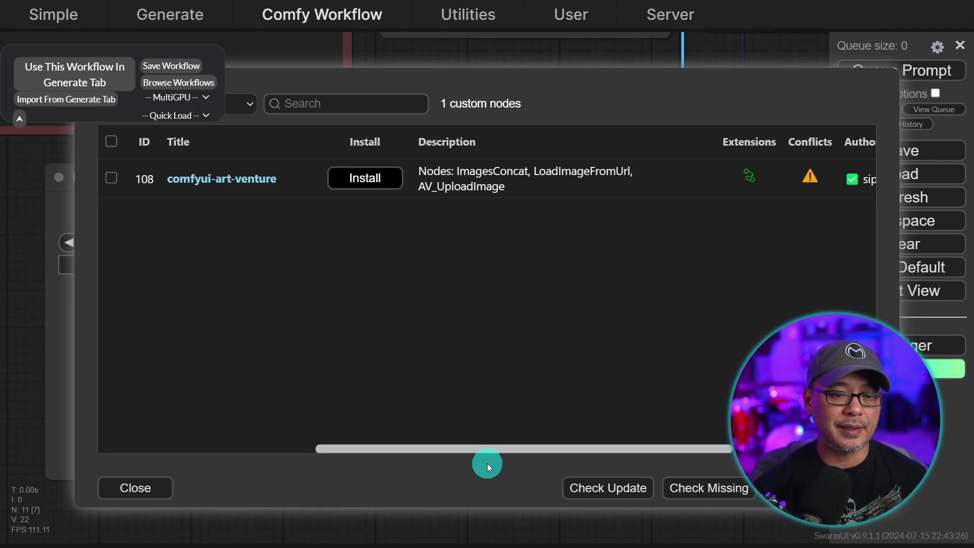
left_click(361, 184)
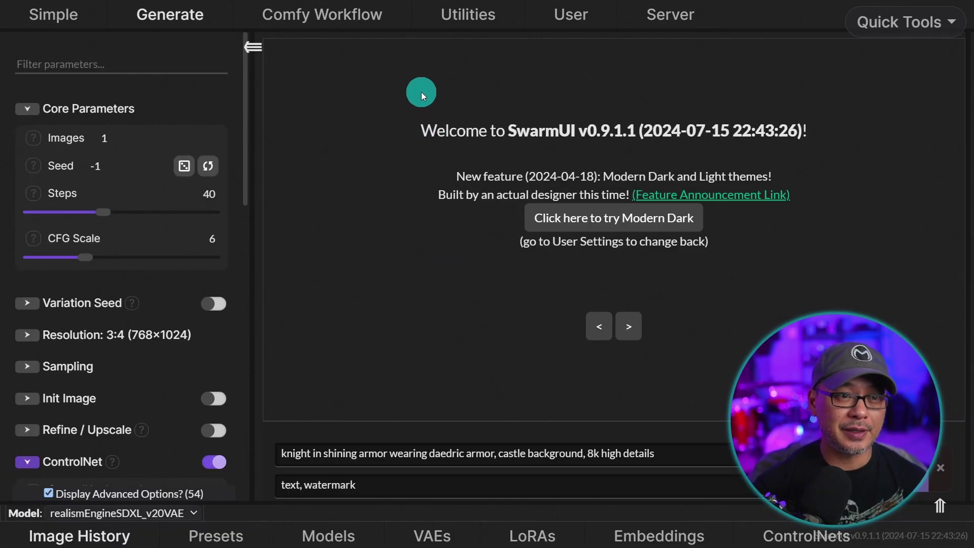
- Queue the ControlNet workflow, then drop the SDXL Prompt Styler workflow file onto the graph
left_click(344, 17)
scroll(699, 376, "down", 5)
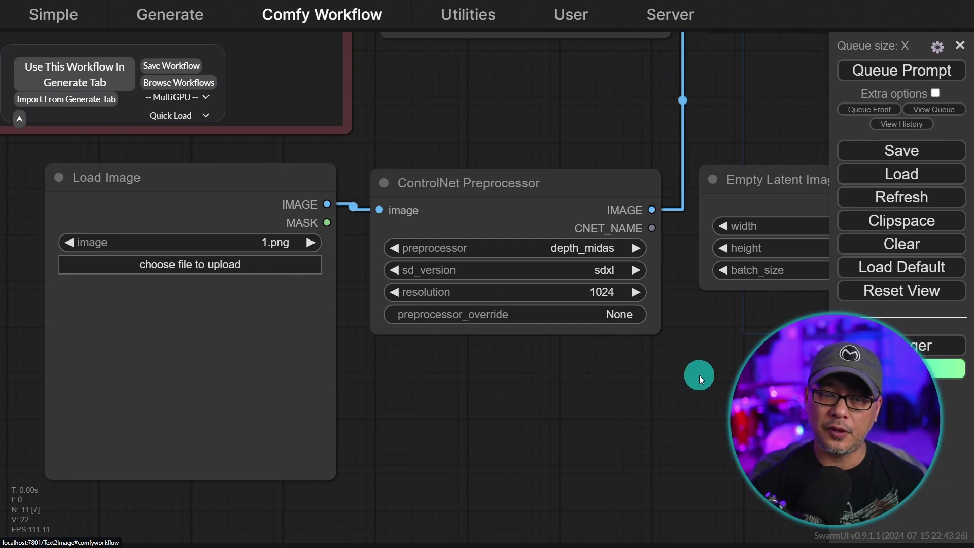
left_click_drag(699, 376, 442, 440)
key("ctrl+Return")
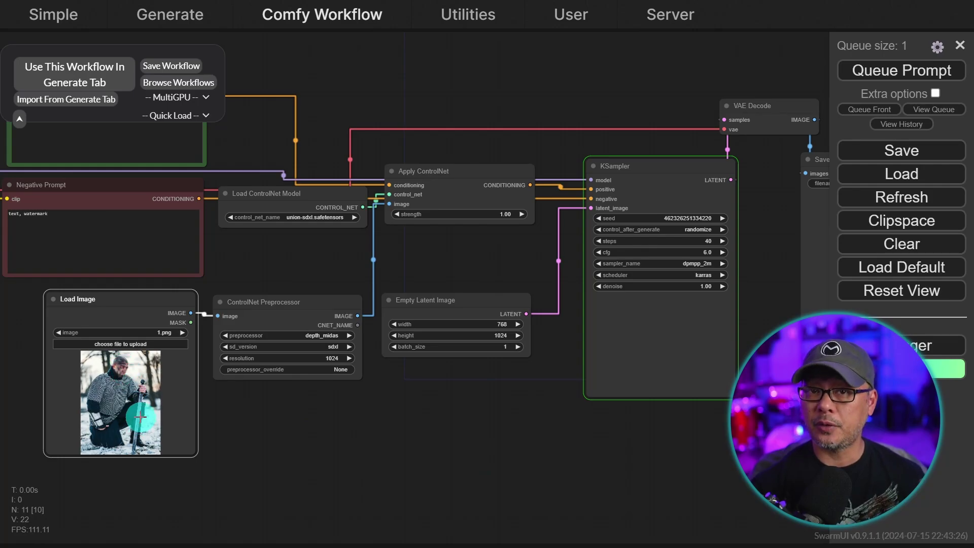
left_click_drag(702, 470, 376, 458)
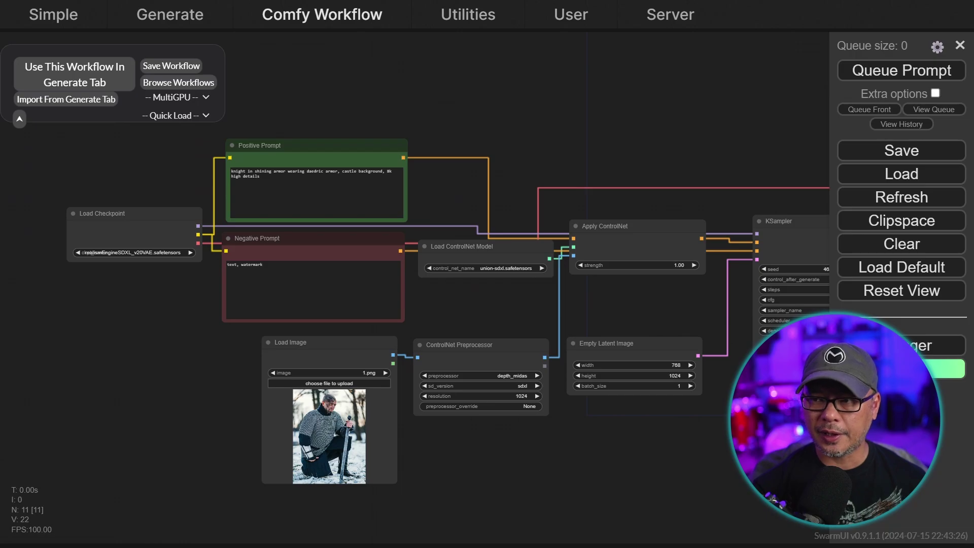
left_click_drag(926, 181, 111, 150)
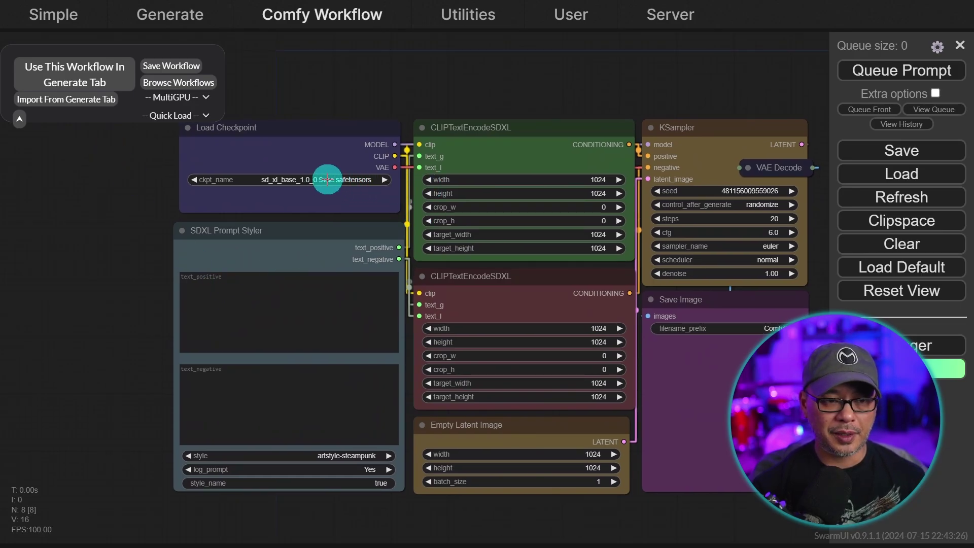
- Check the SDXL Prompt Styler's style list and drag the KSampler node lower
left_click(235, 300)
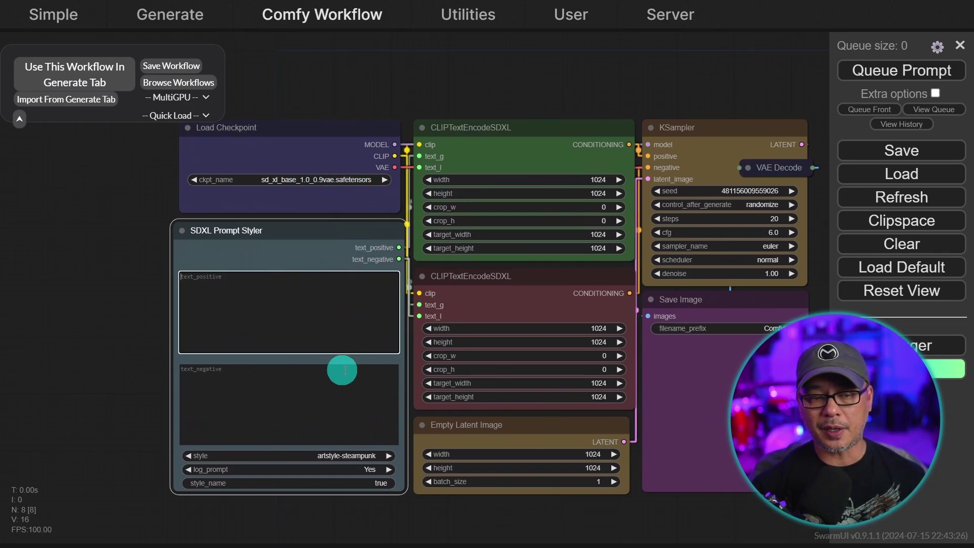
left_click(358, 457)
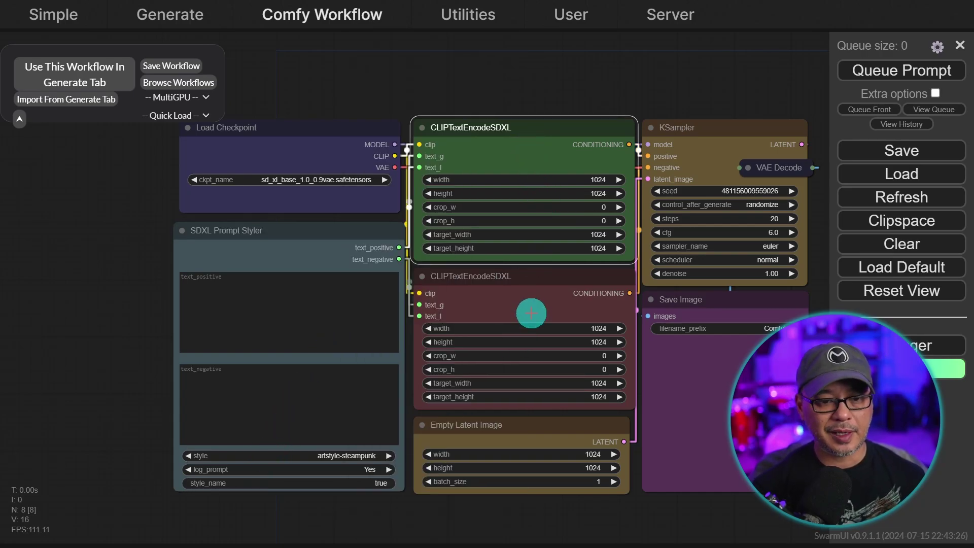
left_click(703, 146)
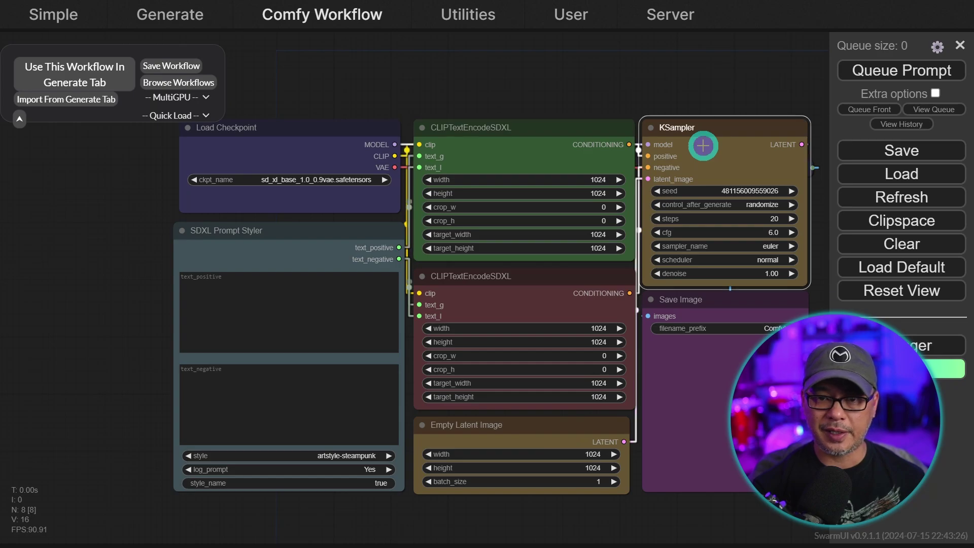
left_click(751, 301)
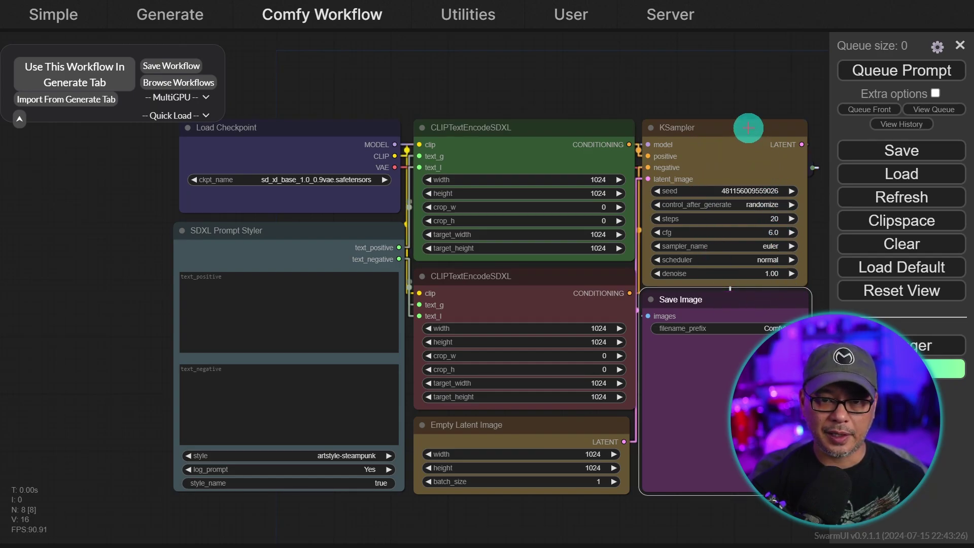
mouse_move(749, 129)
left_mouse_down()
mouse_move(745, 250)
mouse_move(765, 109)
mouse_move(753, 126)
left_mouse_up()
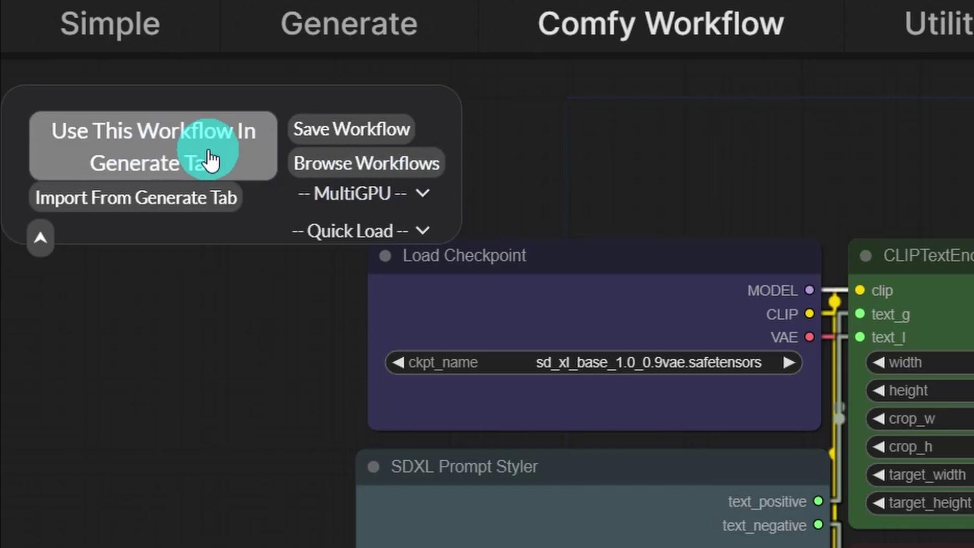
- Use the workflow on the Generate tab and keep the SDXLPromptStyler style artstyle-psychedelic
left_click(149, 151)
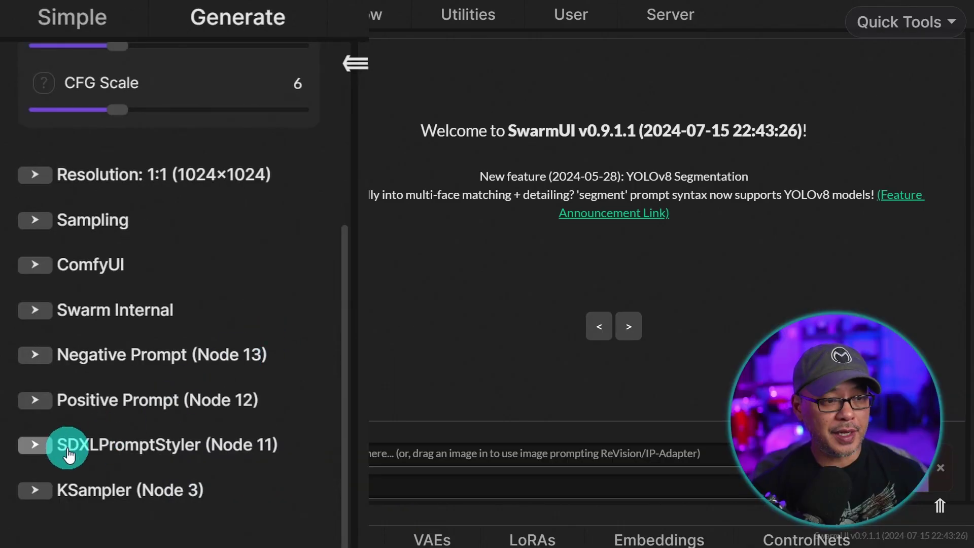
left_click(35, 445)
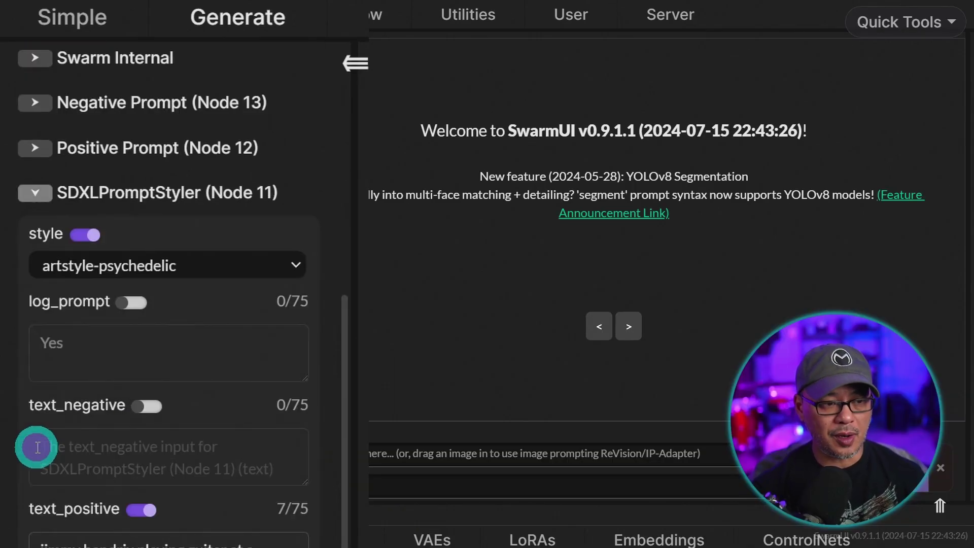
scroll(223, 289, "down", 2)
left_click(199, 194)
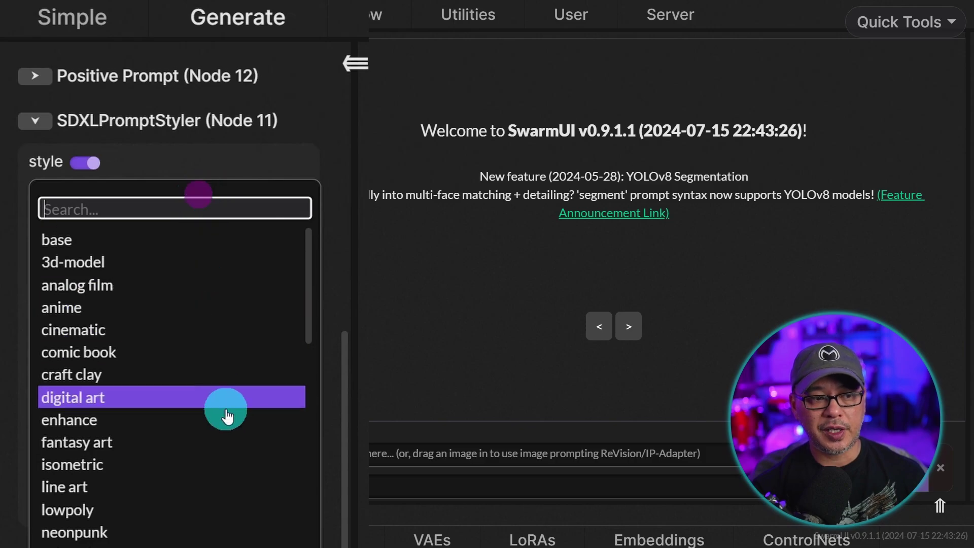
scroll(228, 463, "down", 5)
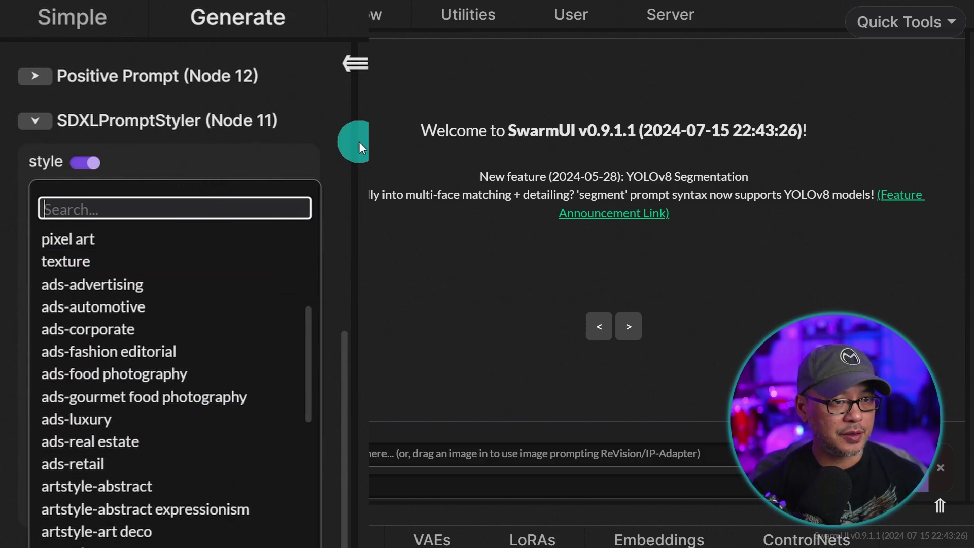
left_click(358, 142)
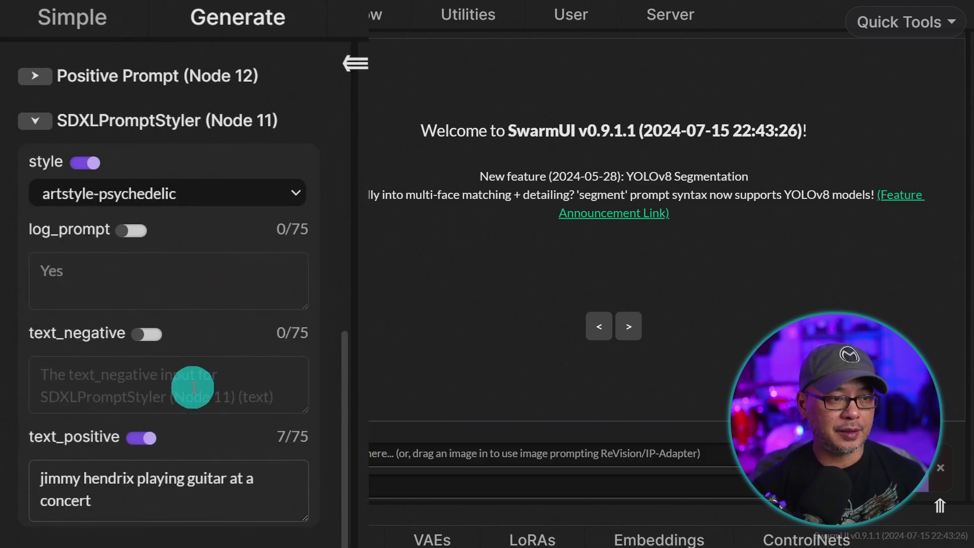
- Enable text_negative and append 'wearing steampunk clothing' to the positive prompt
scroll(193, 387, "down", 2)
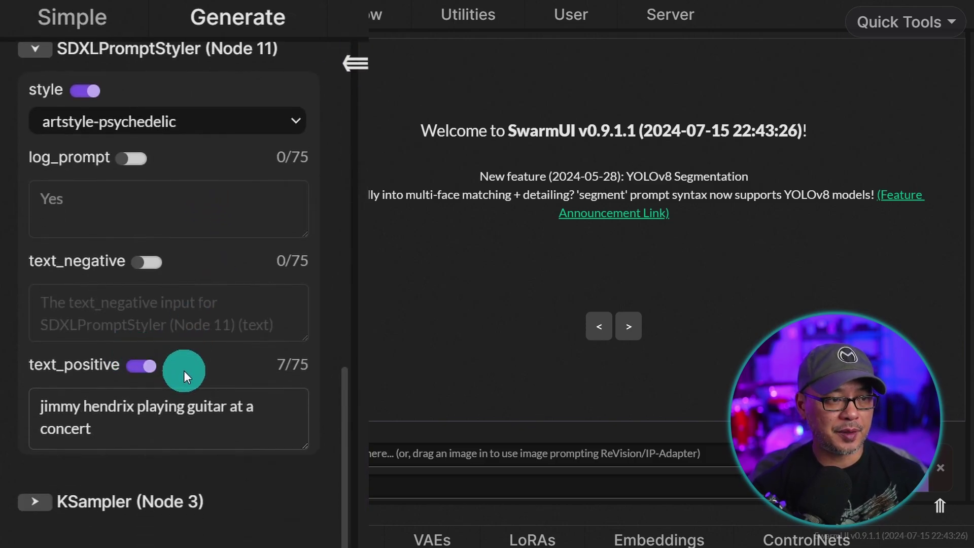
left_click(159, 270)
left_click(152, 423)
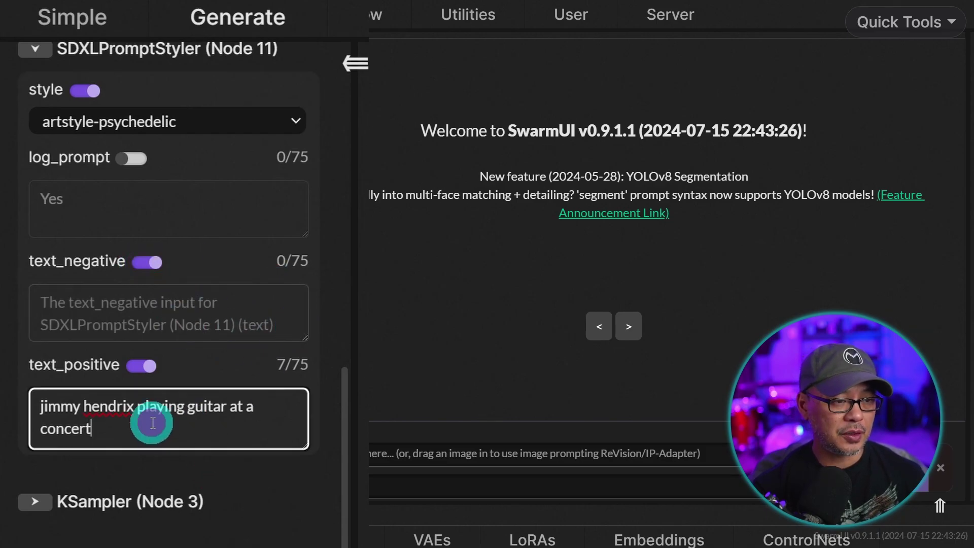
key("ctrl+a")
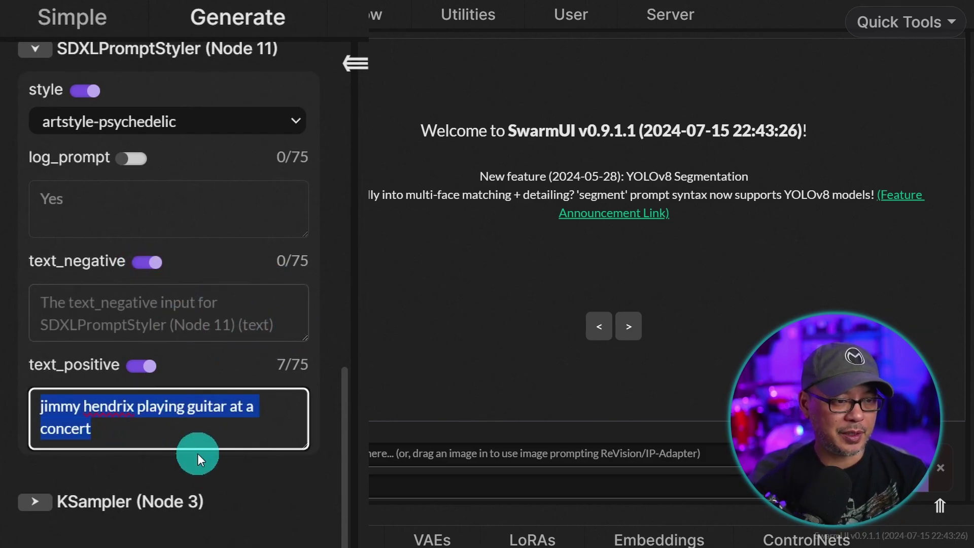
left_click(197, 452)
type("wearing steampunk clothing")
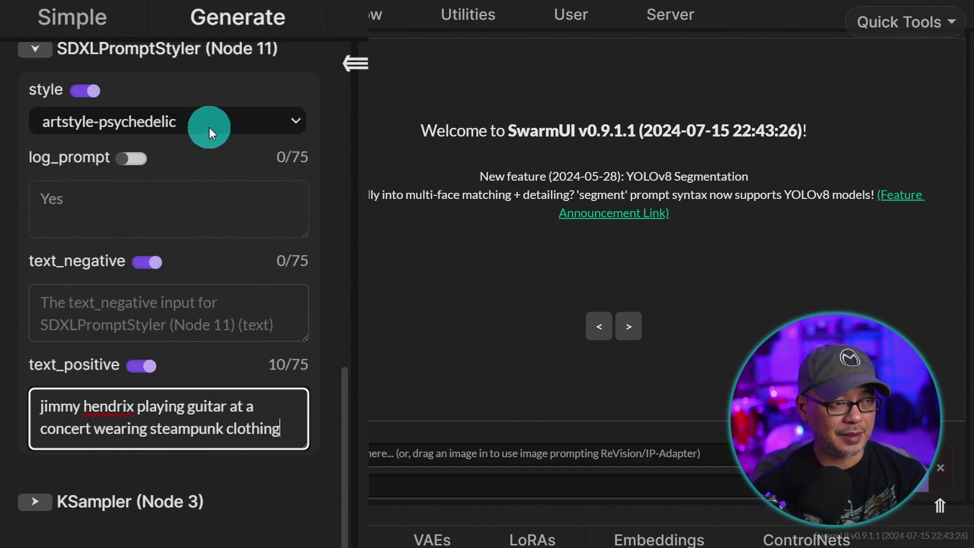
- Generate the image with realismEngineSDXL_v20VAE, close the full-size preview, and zoom the page out
left_click(291, 511)
scroll(377, 263, "down", 5)
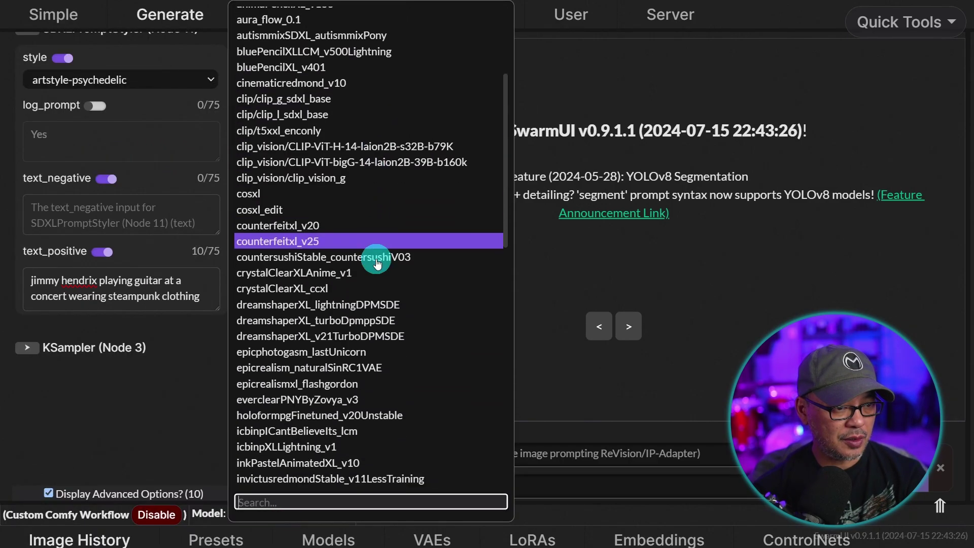
scroll(377, 262, "down", 10)
left_click(341, 385)
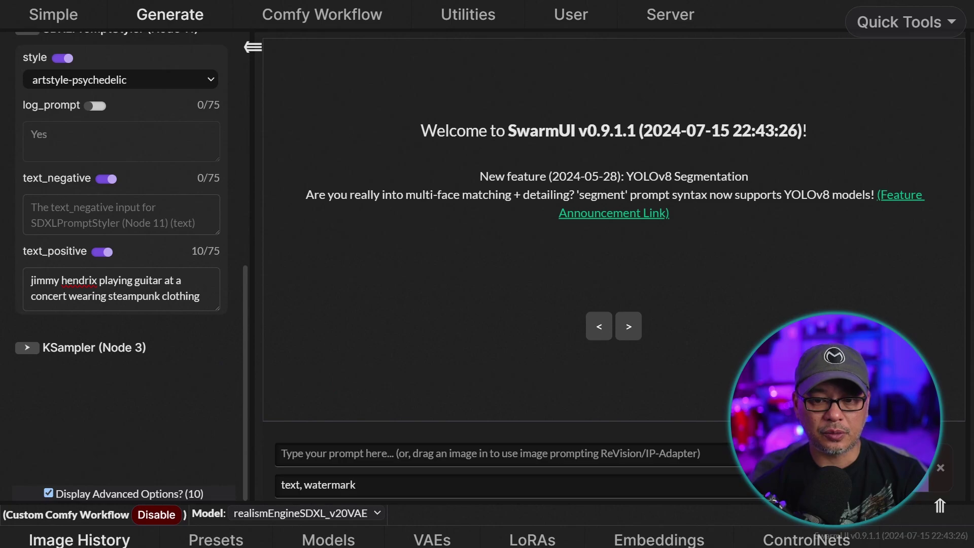
left_click(908, 460)
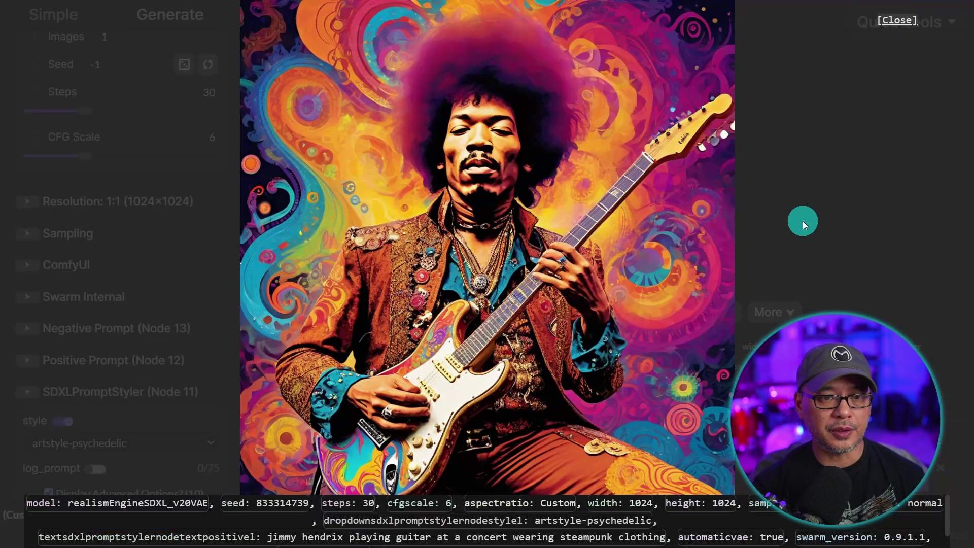
left_click(806, 239)
scroll(196, 322, "up", 3)
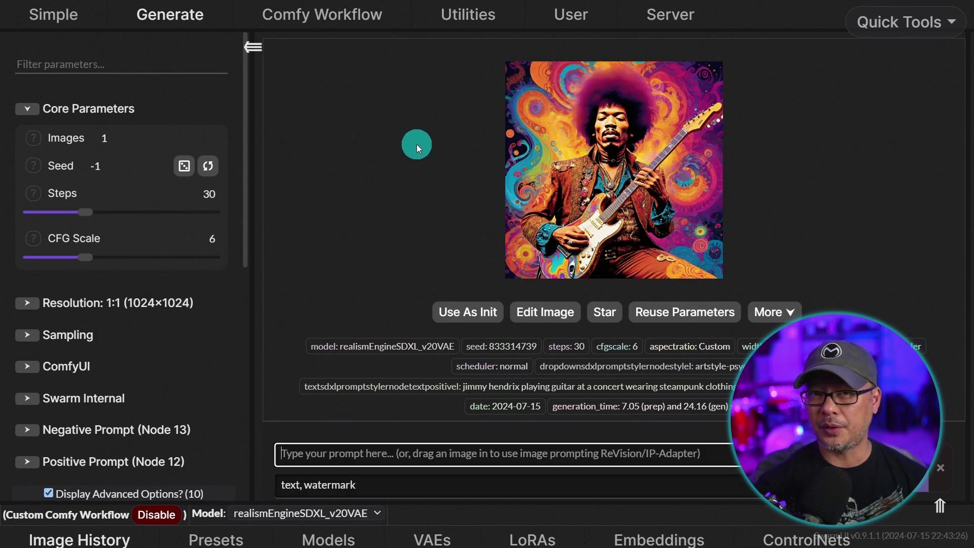
key("ctrl+minus")
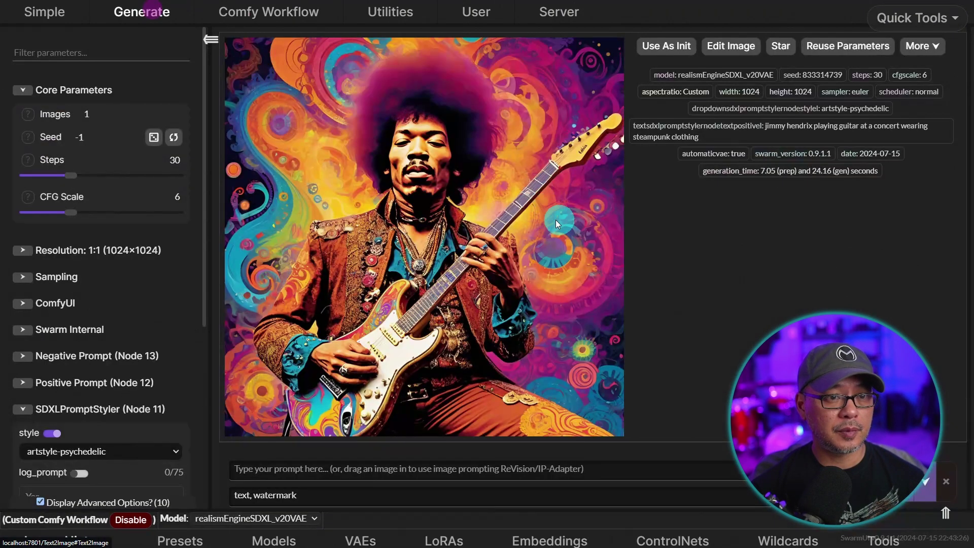
- Save the Comfy workflow as 'SDXL Styles' with In Simple Tab enabled
left_click(274, 12)
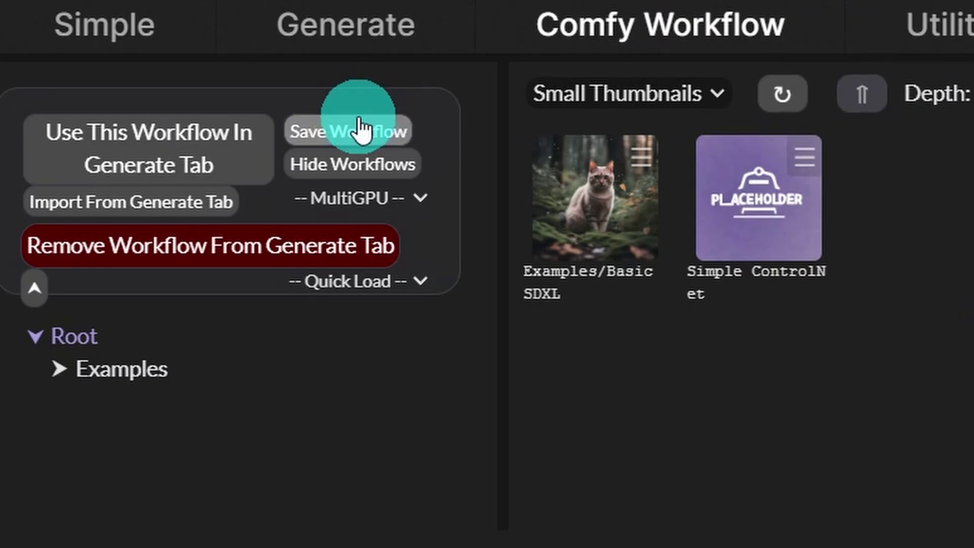
left_click(147, 54)
left_click(415, 101)
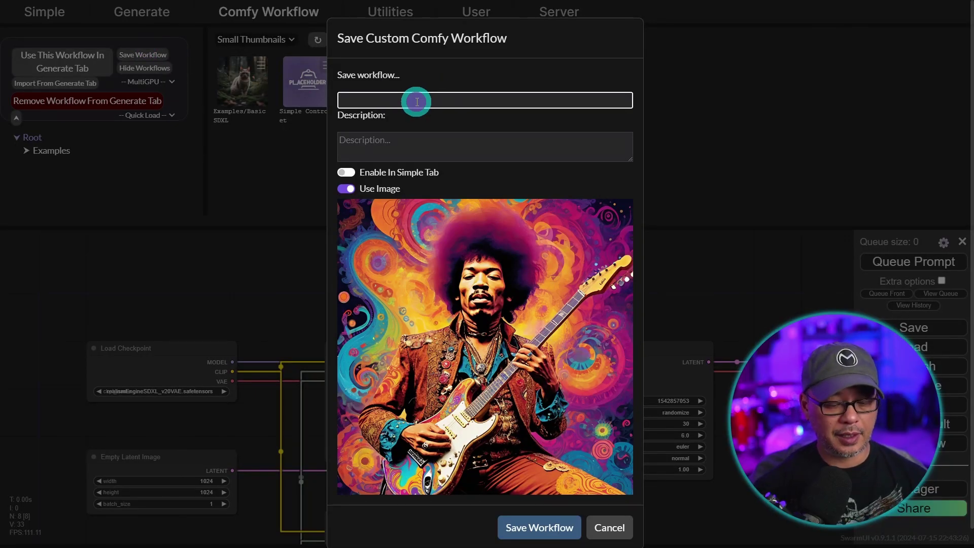
type("SDXL ")
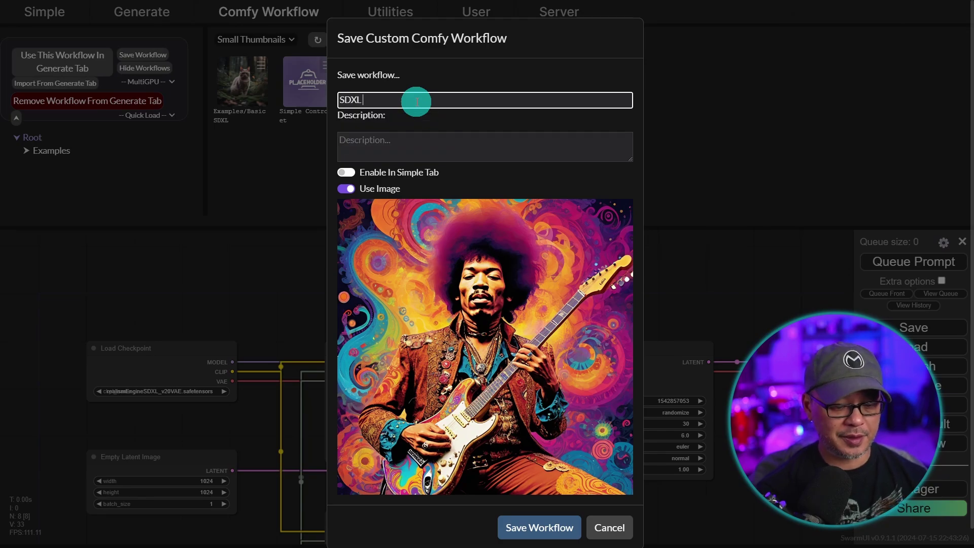
type("Styles")
left_click(349, 174)
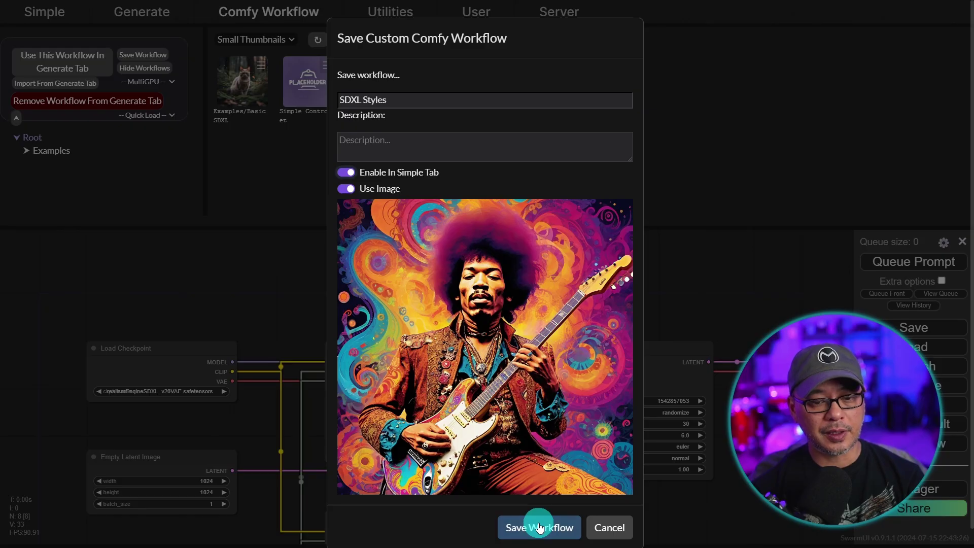
left_click(539, 527)
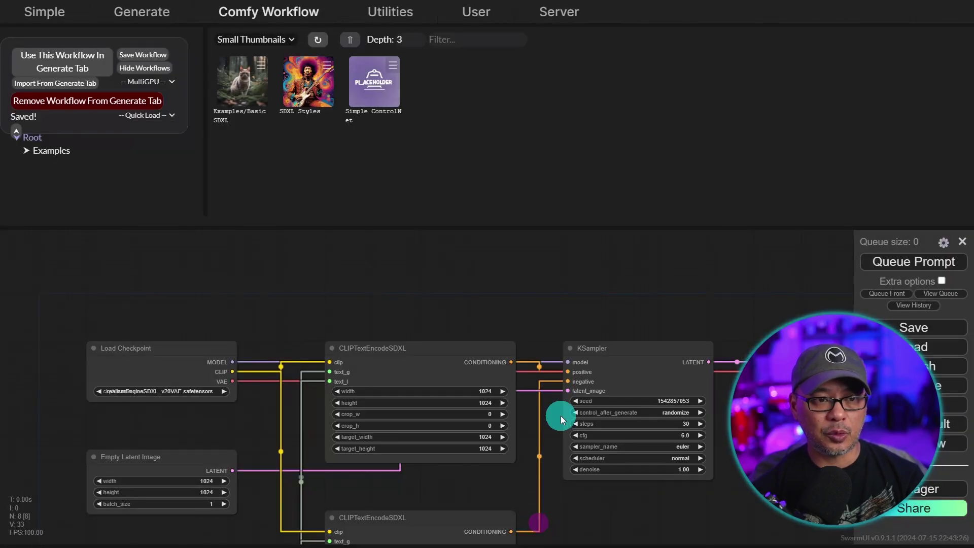
- Load the SDXL Styles workflow back into the editor, then return to Generate
left_click(378, 116)
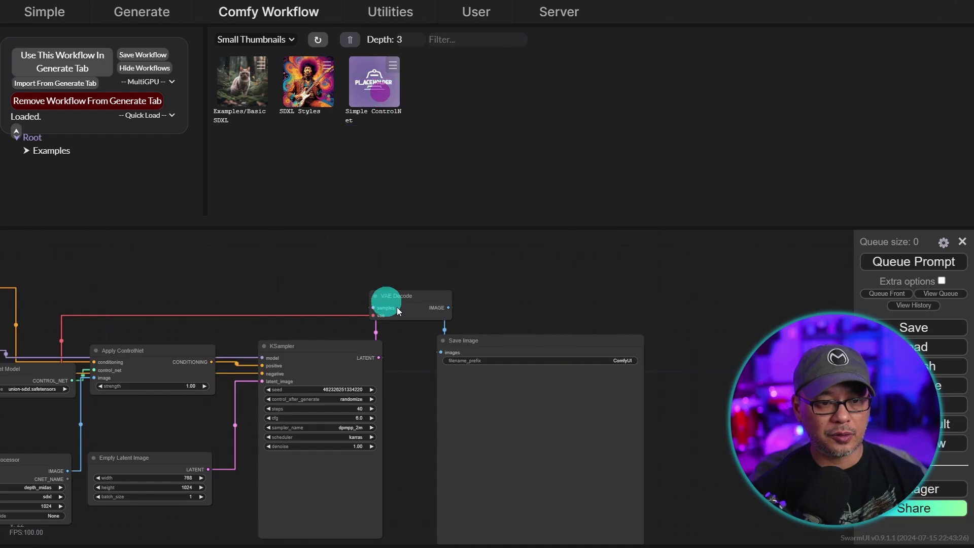
left_click_drag(298, 256, 641, 263)
left_click(307, 77)
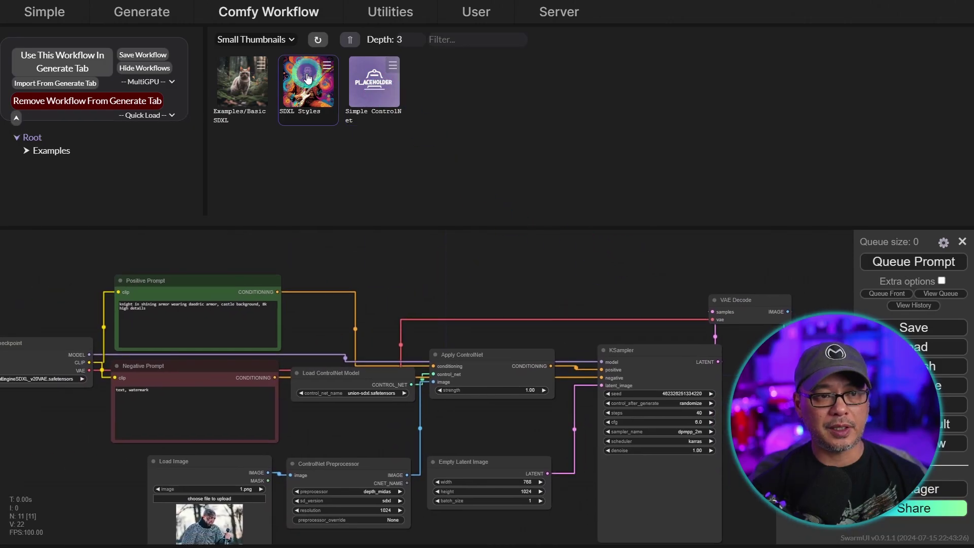
left_click(327, 117)
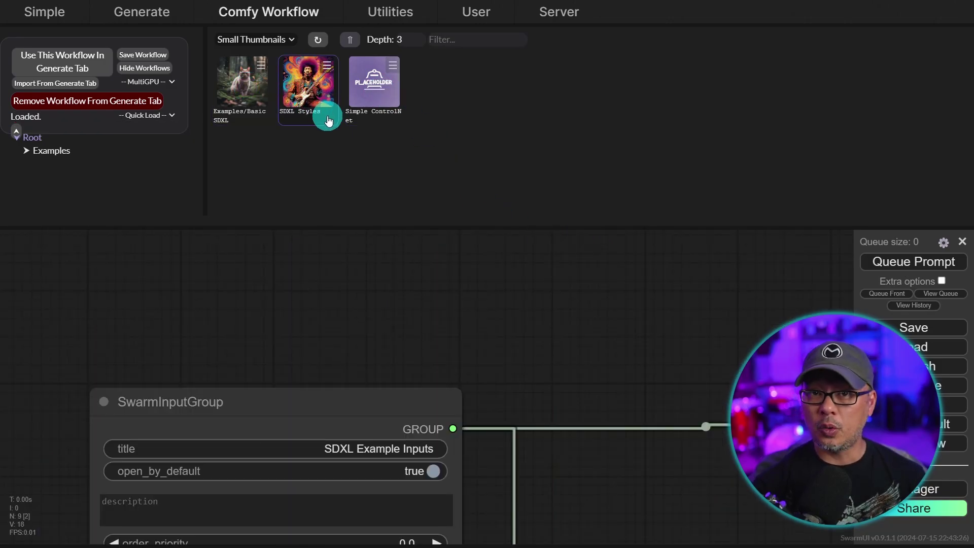
left_click(155, 15)
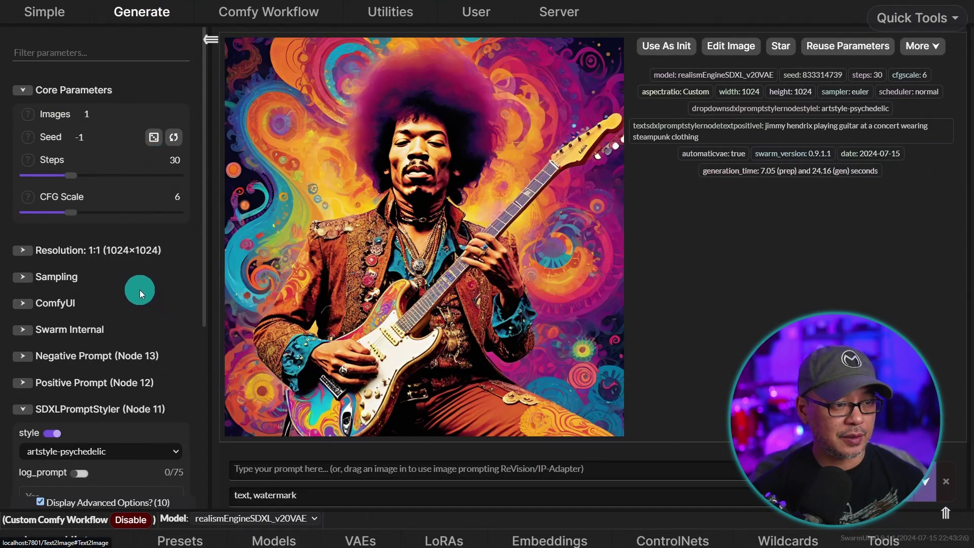
- Turn on [ComfyUI] Custom Workflow and set it to SDXL Styles, then view its help text
scroll(139, 290, "down", 2)
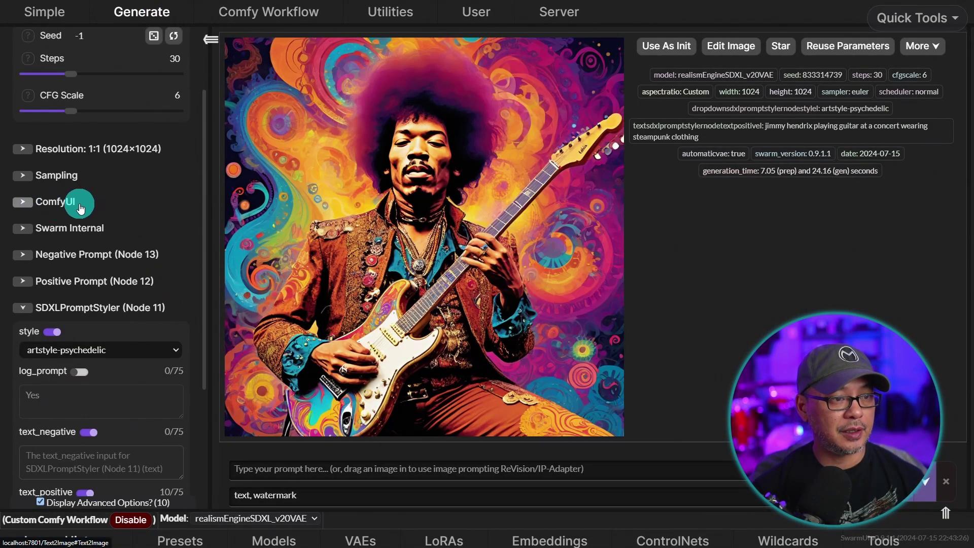
left_click(80, 205)
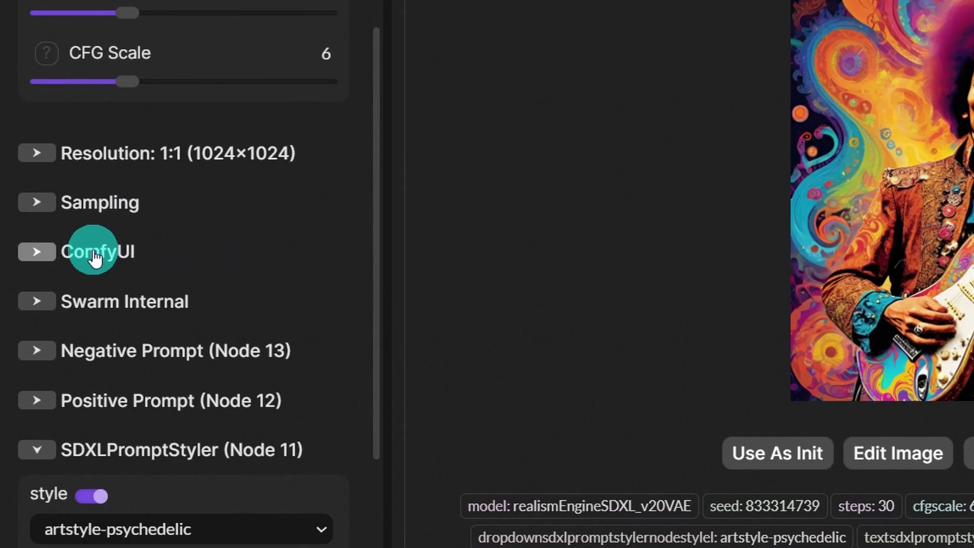
scroll(263, 202, "down", 2)
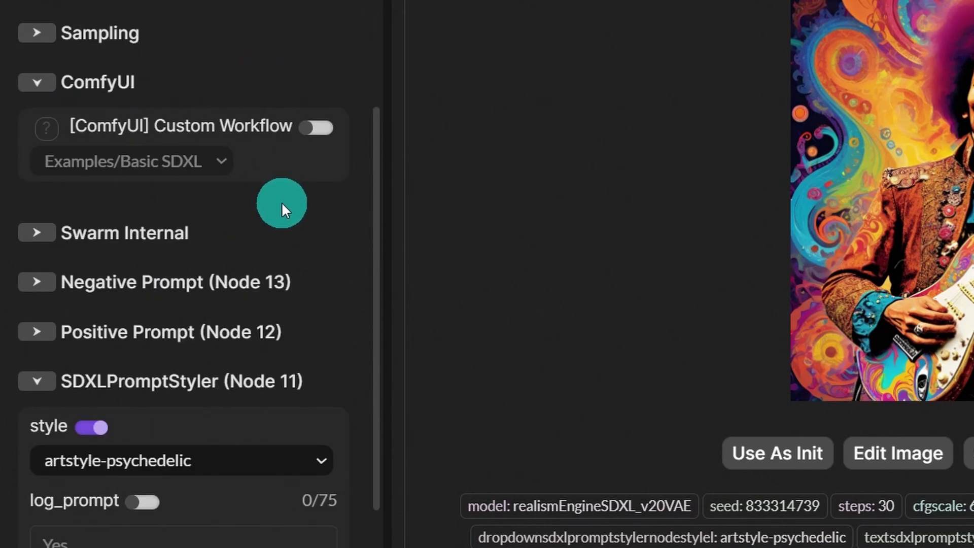
left_click(316, 127)
left_click(165, 166)
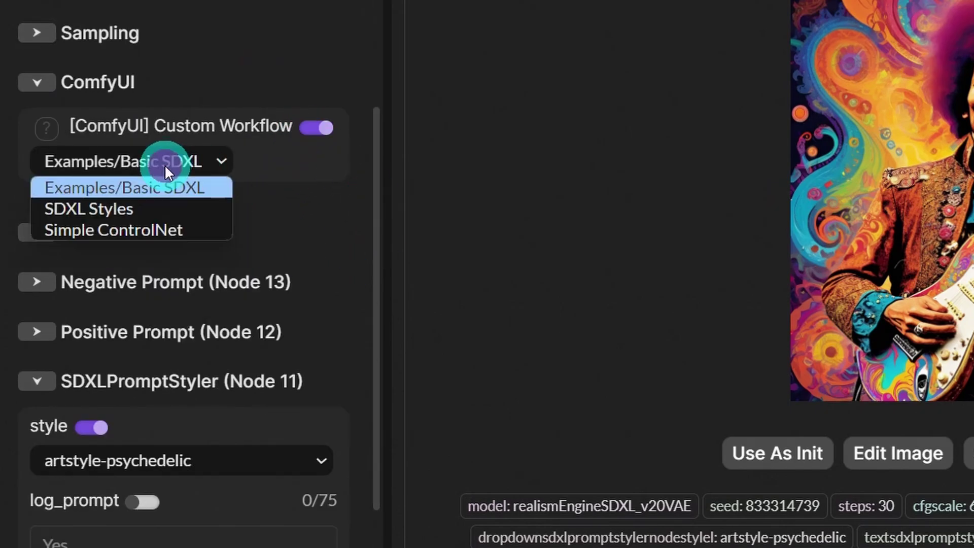
left_click(178, 226)
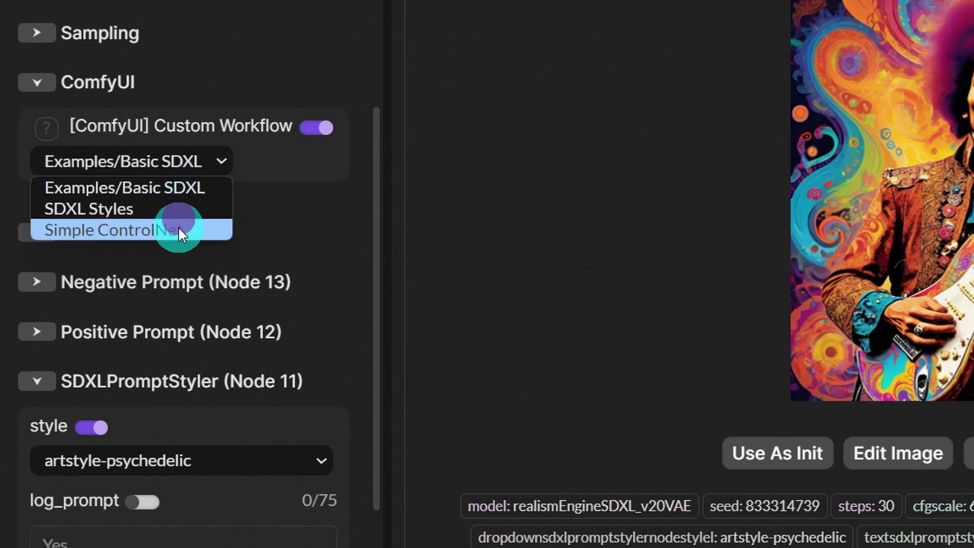
left_click(181, 172)
left_click(166, 205)
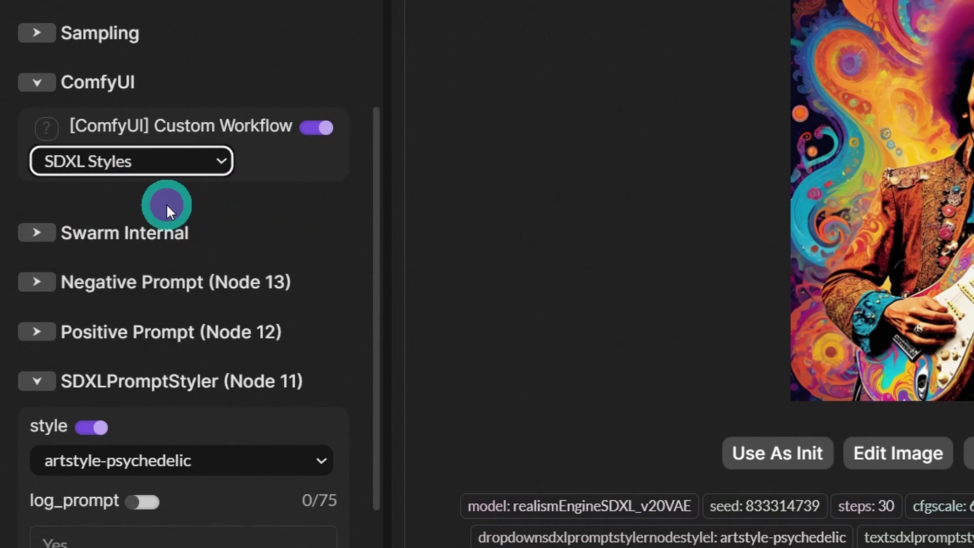
left_click(44, 133)
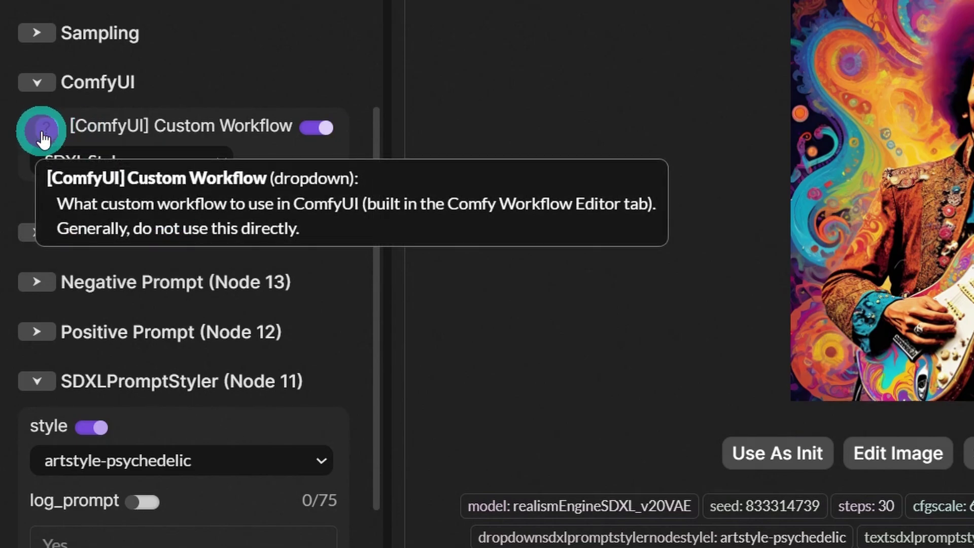